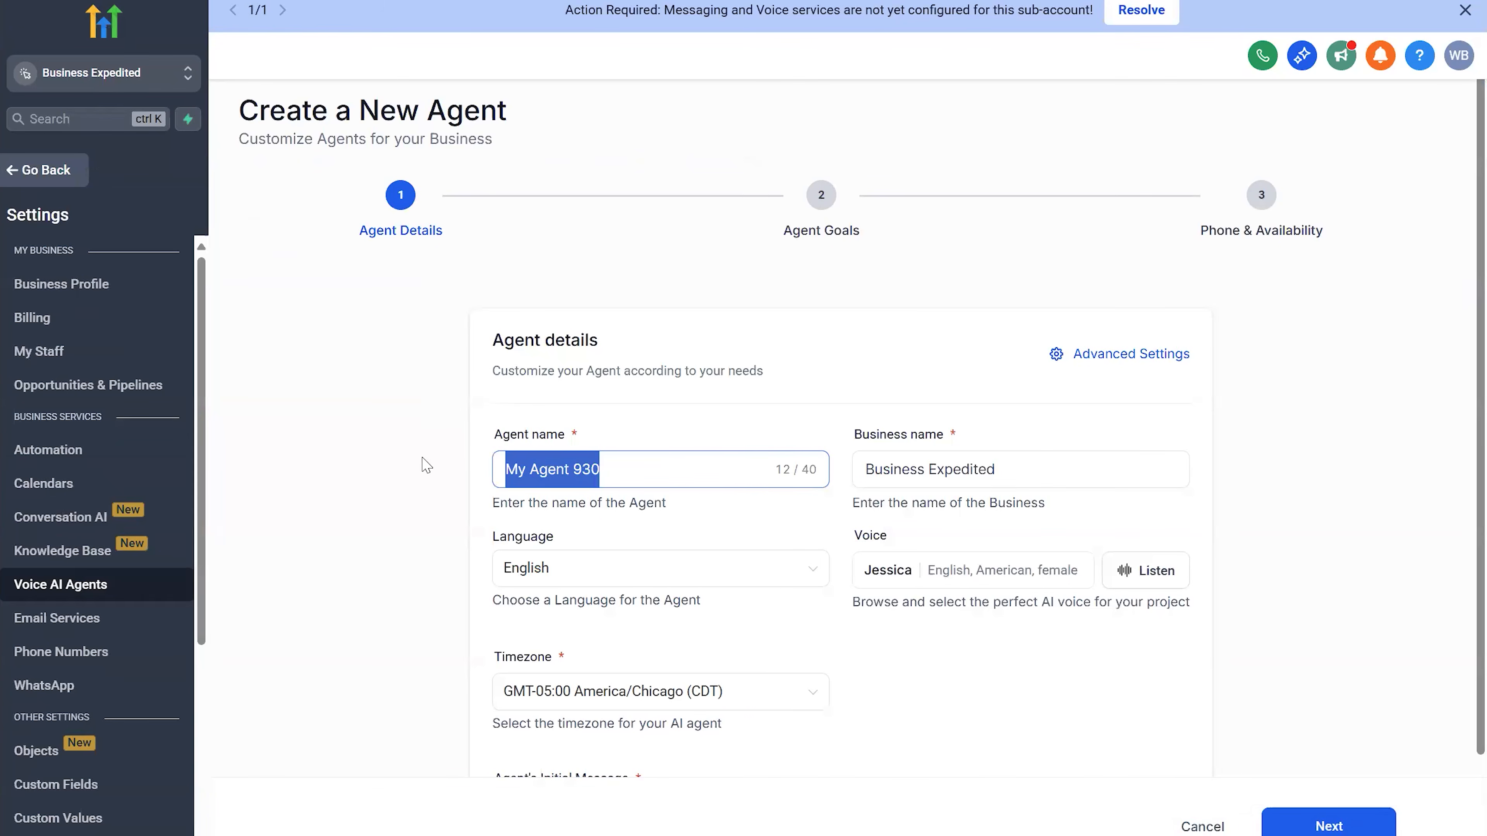
Name the agent Brandy and set the business name to Whitney's Salon
type("y")
left_click_drag(1104, 471, 846, 470)
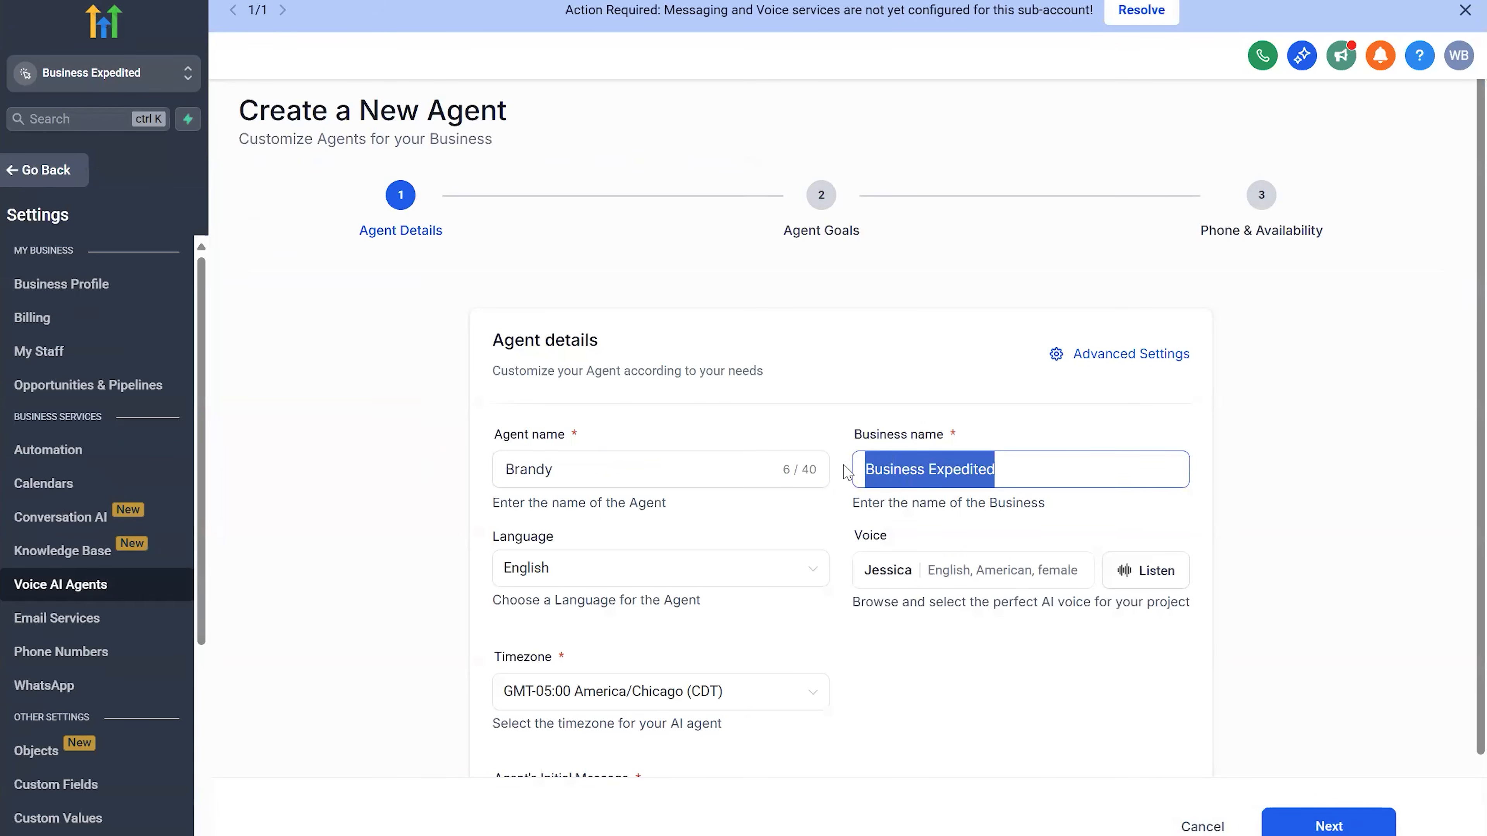
type("Whintney's")
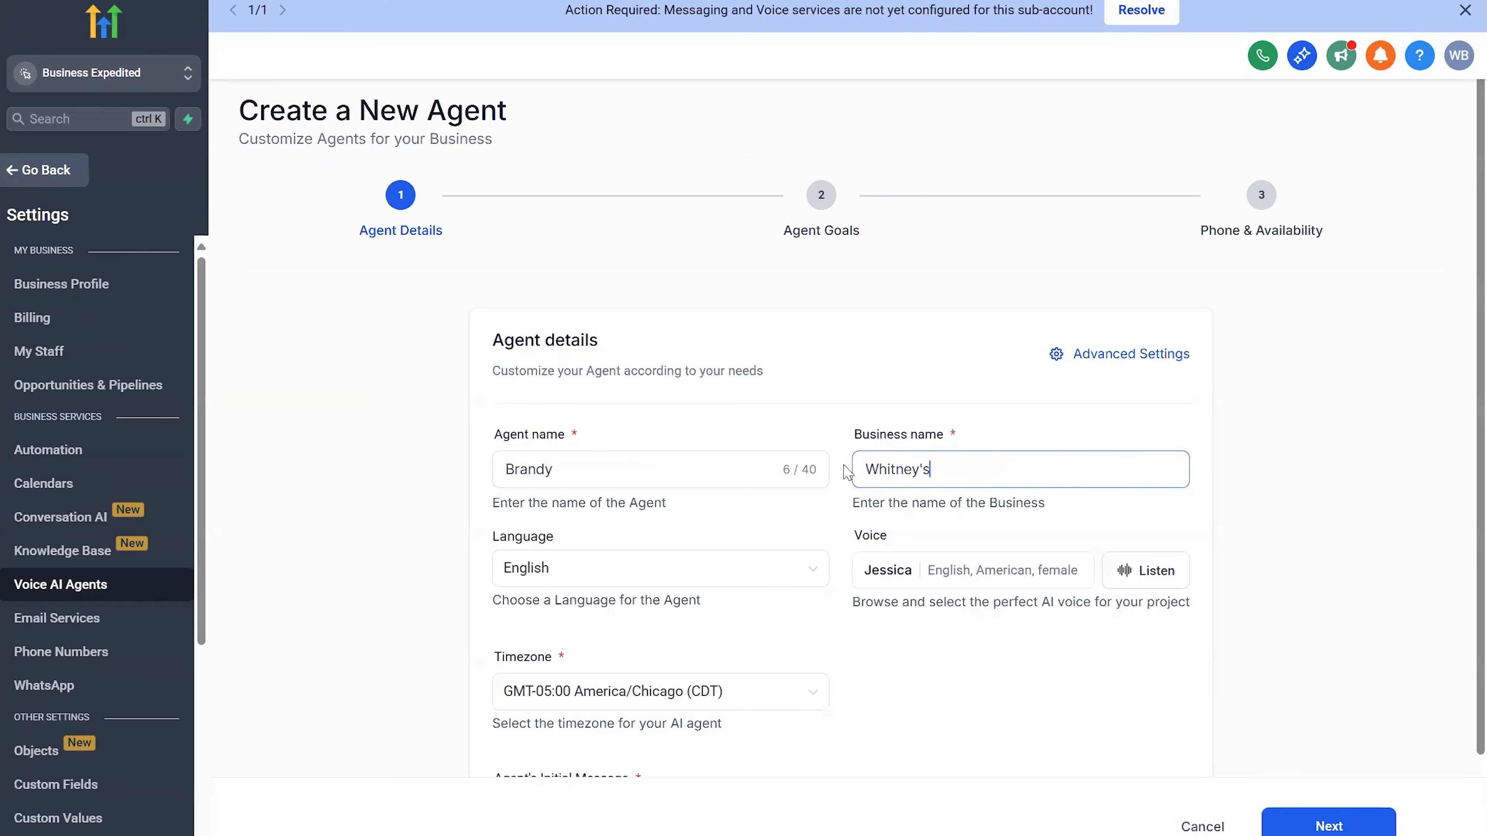
type(" Salon")
Search the voices for "dakot", preview the Dakota H voice and save it as the agent's voice
left_click(891, 579)
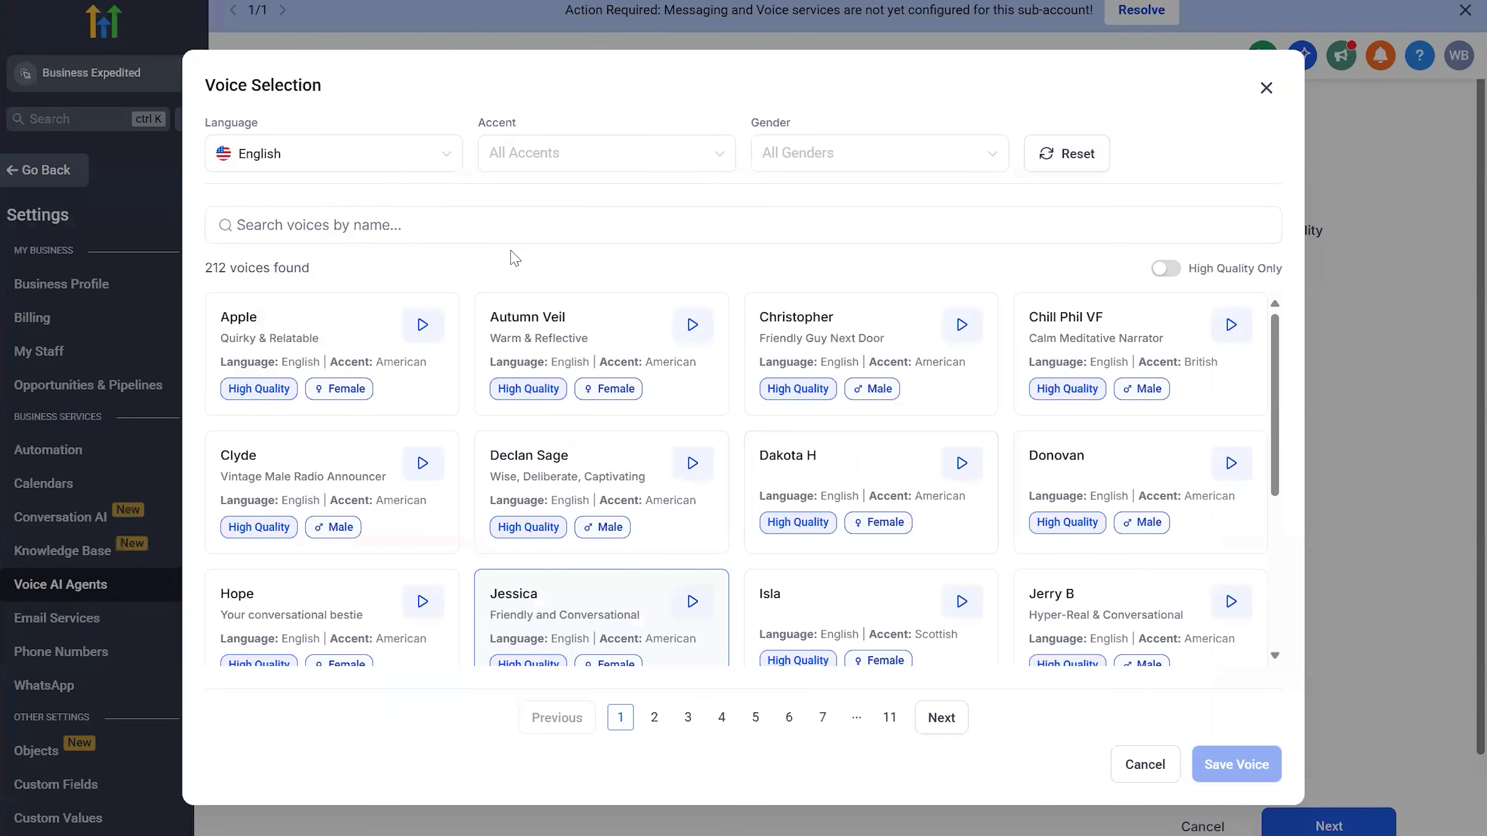
left_click(512, 225)
type("dakot")
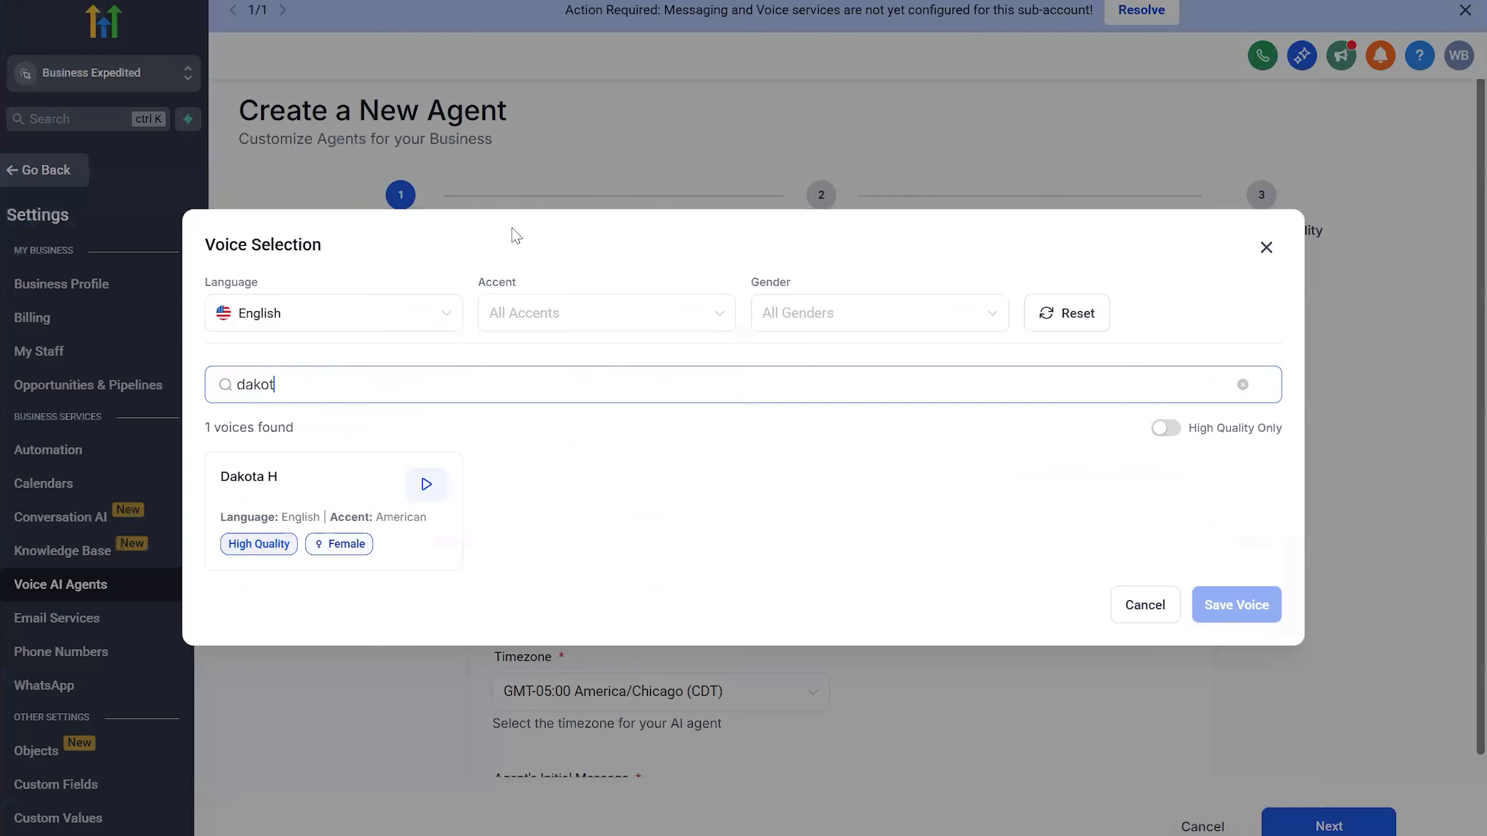
left_click(427, 484)
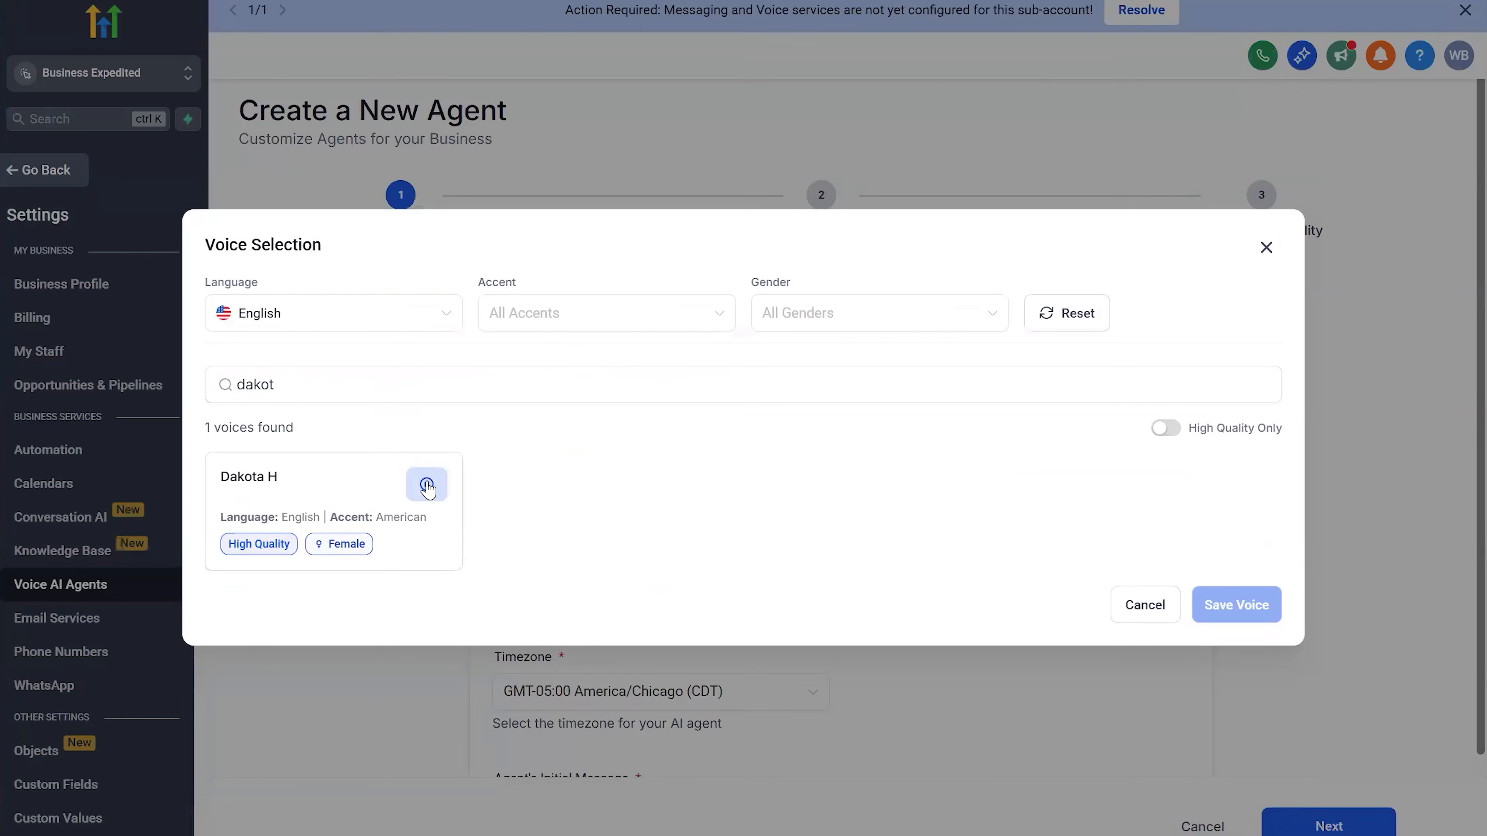
left_click(290, 487)
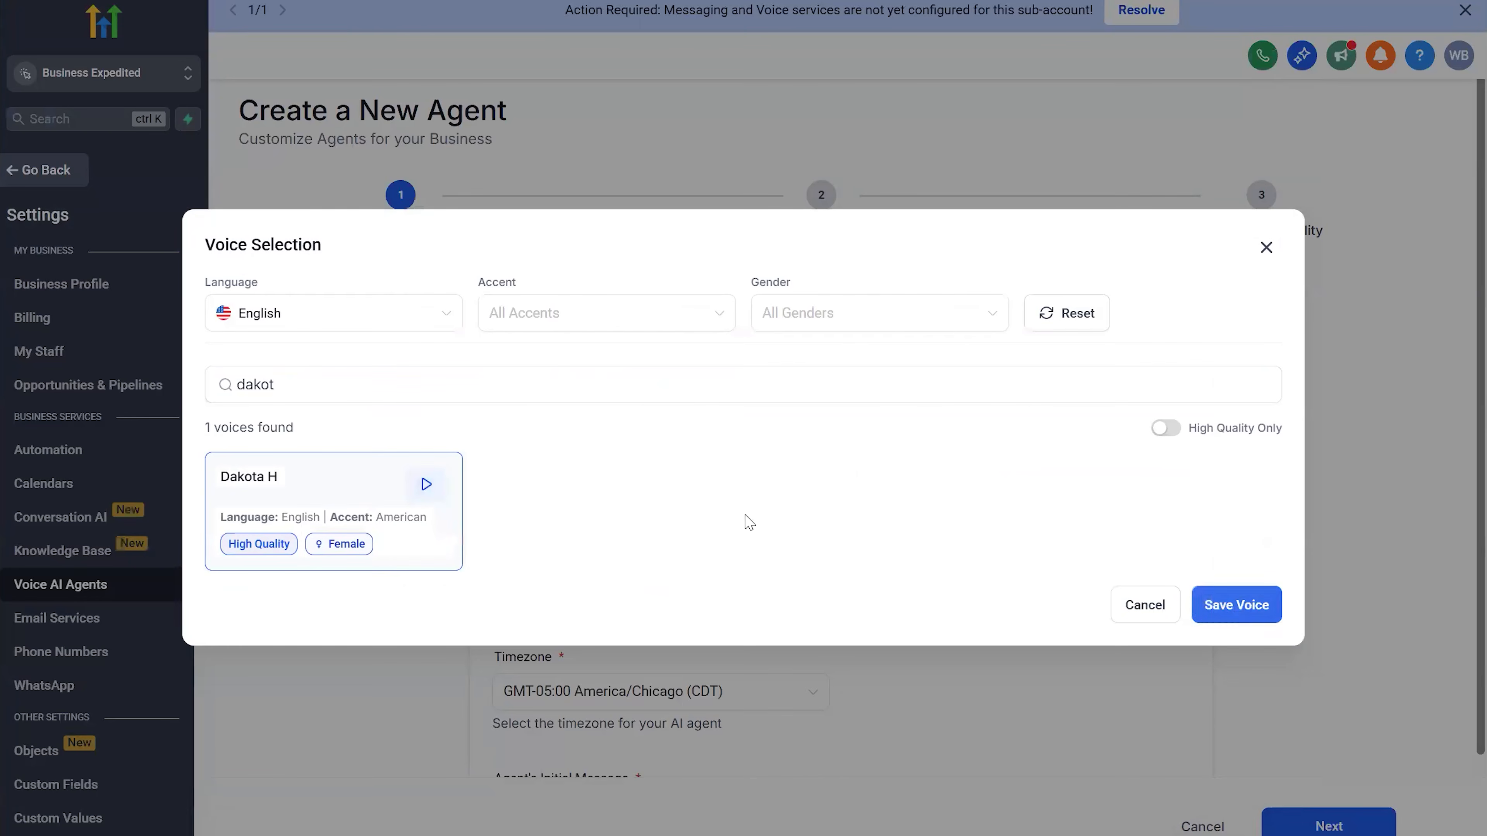
left_click(1225, 603)
Select English as the agent's language and dismiss the language-switching notice
scroll(773, 558, "down", 3)
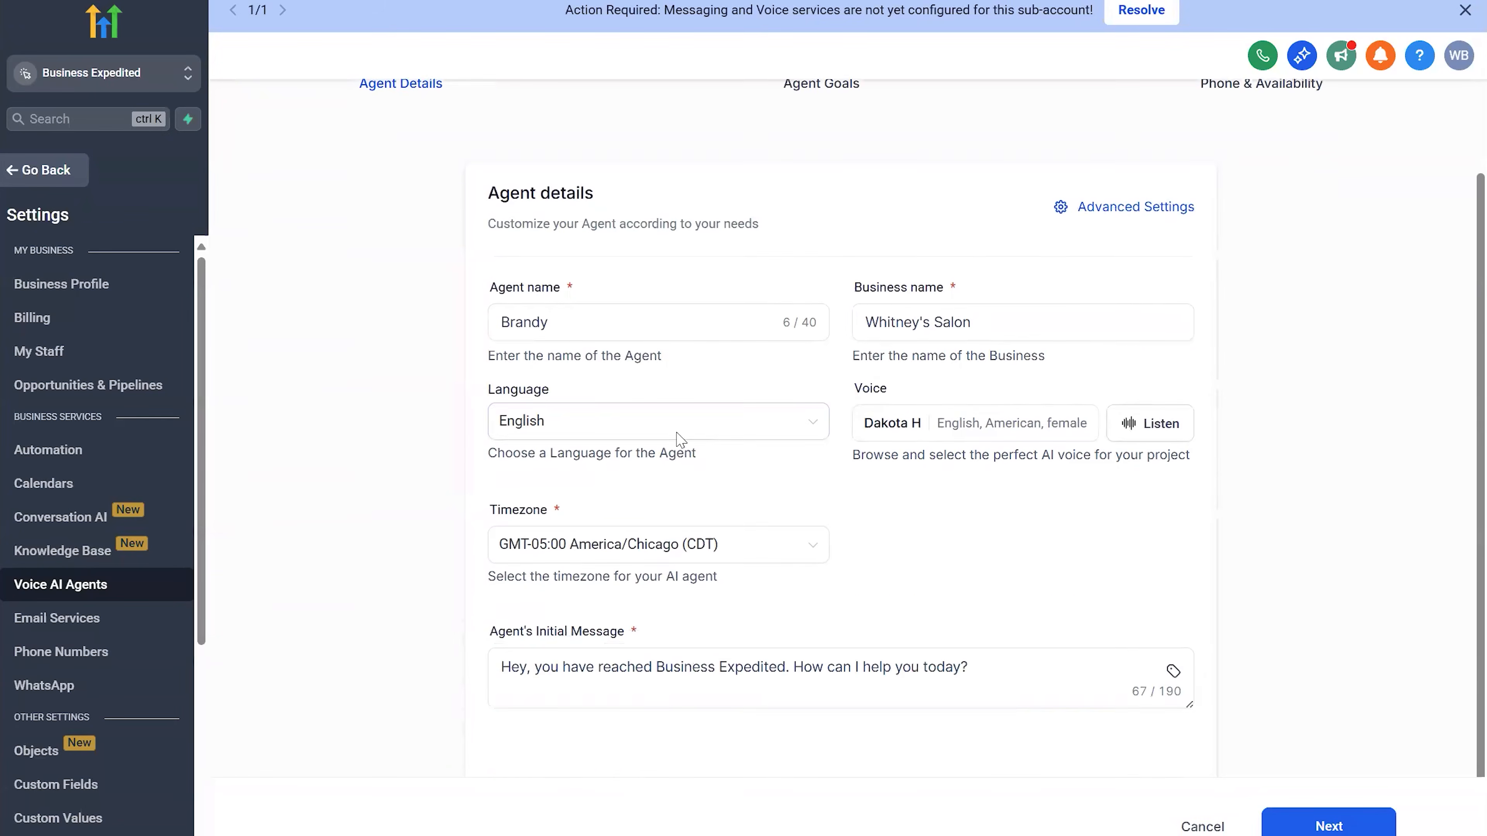
left_click(672, 417)
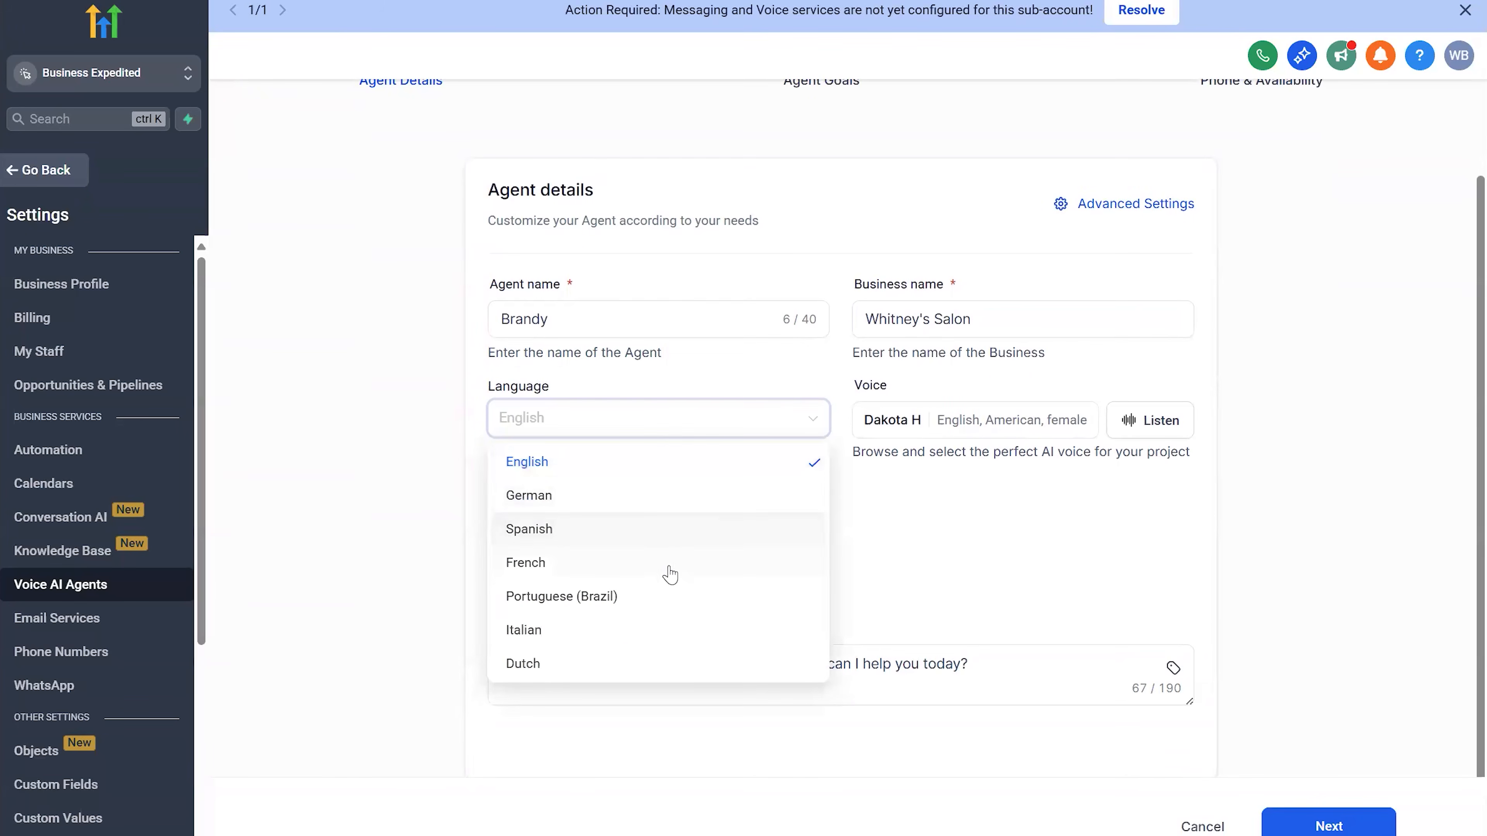
left_click(693, 455)
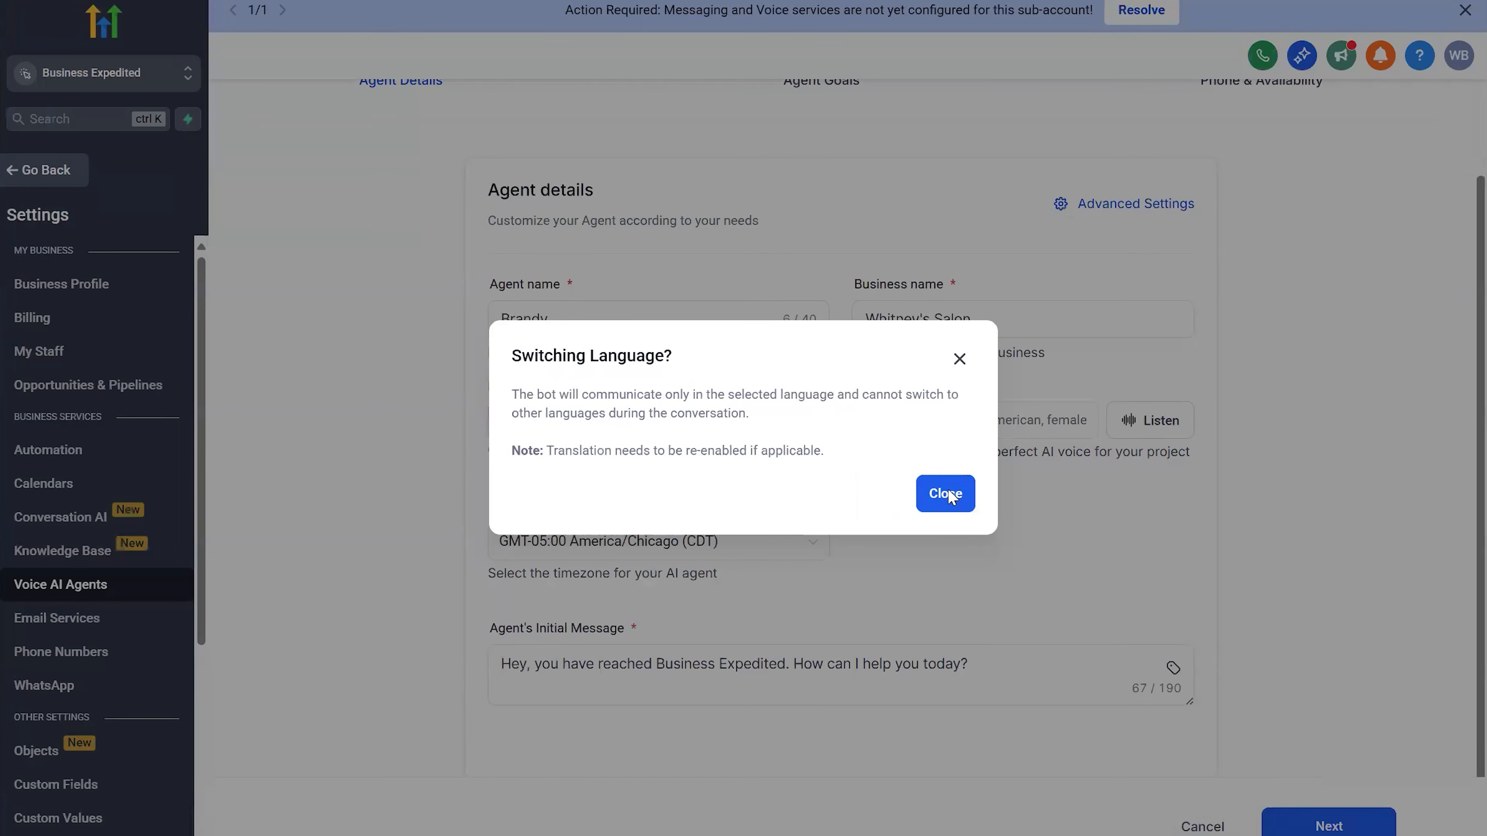
left_click(946, 494)
Replace the business name in the agent's initial message with Whitney's Salon and continue to the agent goals
left_click(579, 664)
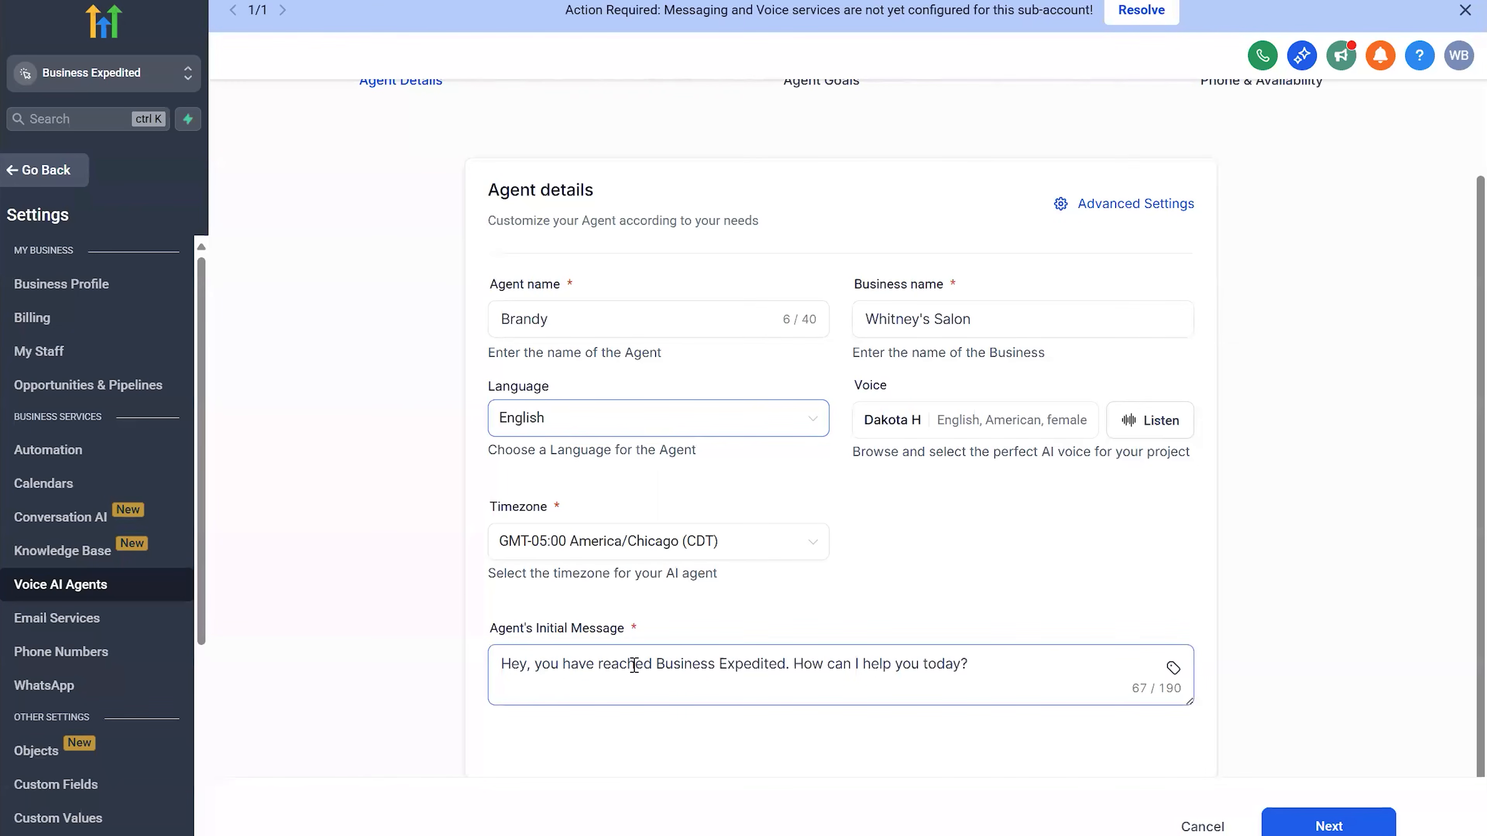
left_click(786, 662, "shift")
type("Whitney's ")
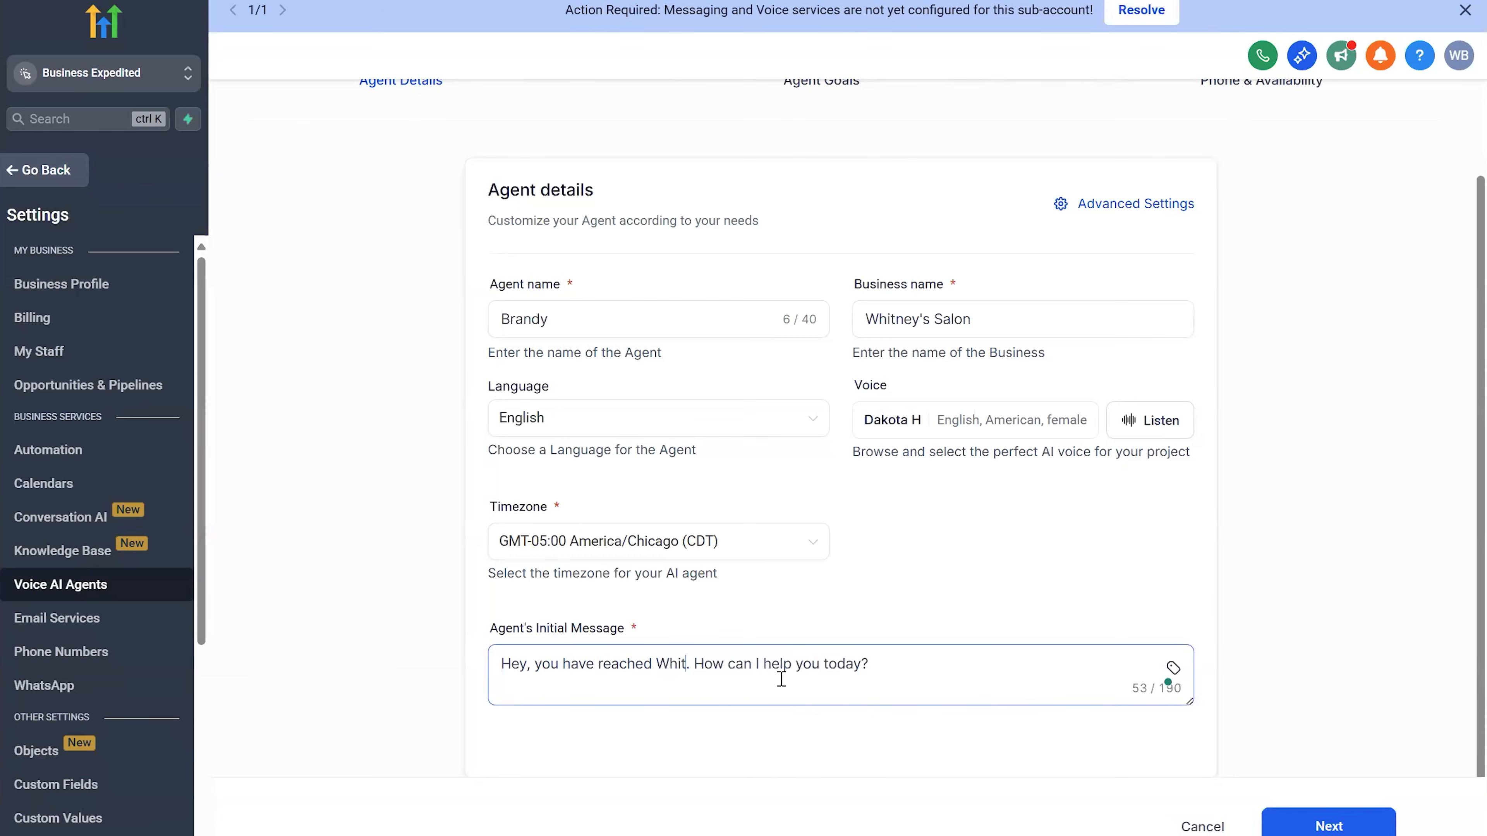
type("Salon")
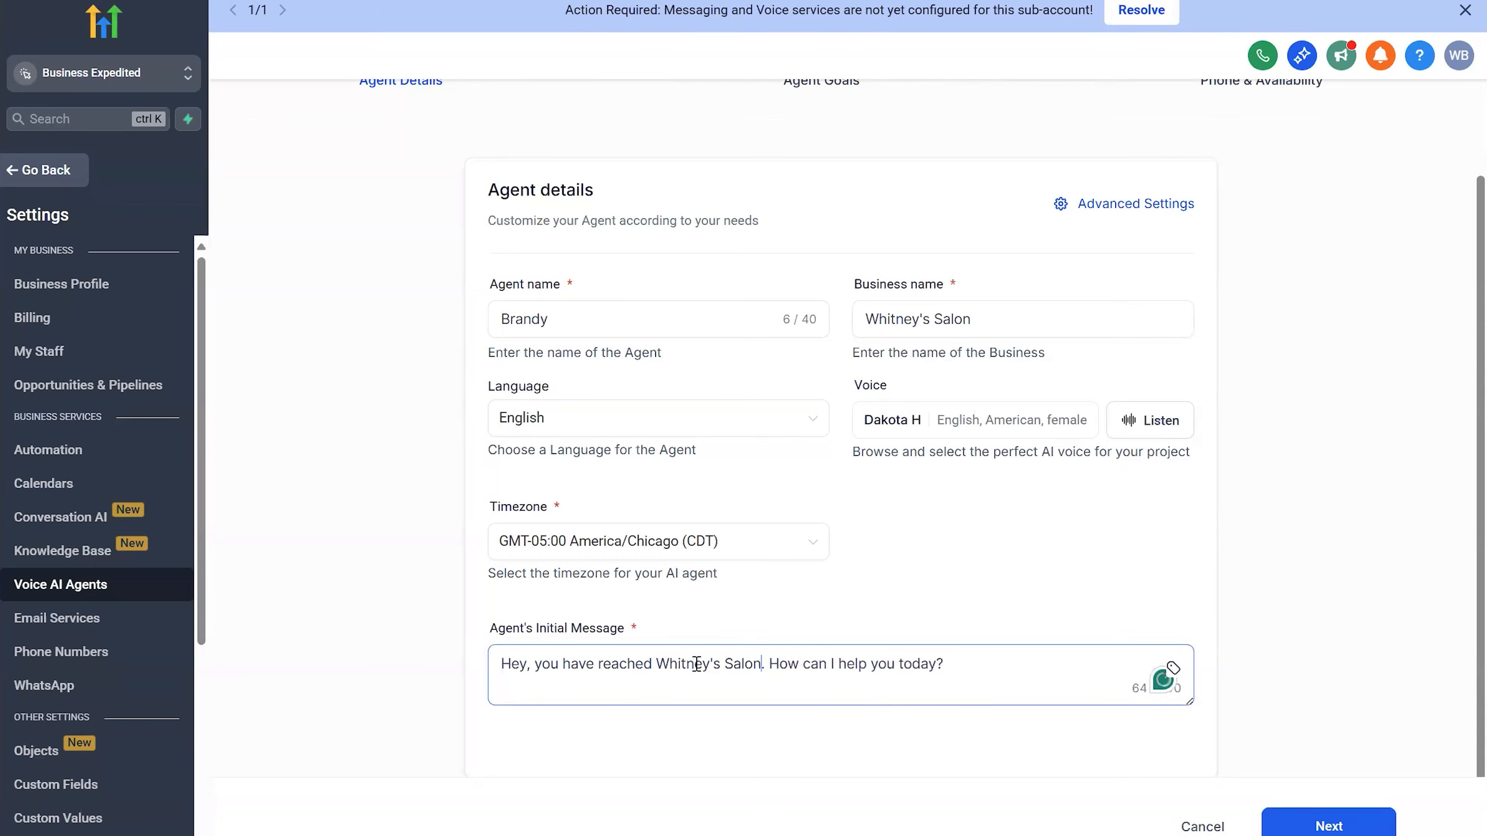
left_click(1166, 632)
left_click(1346, 831)
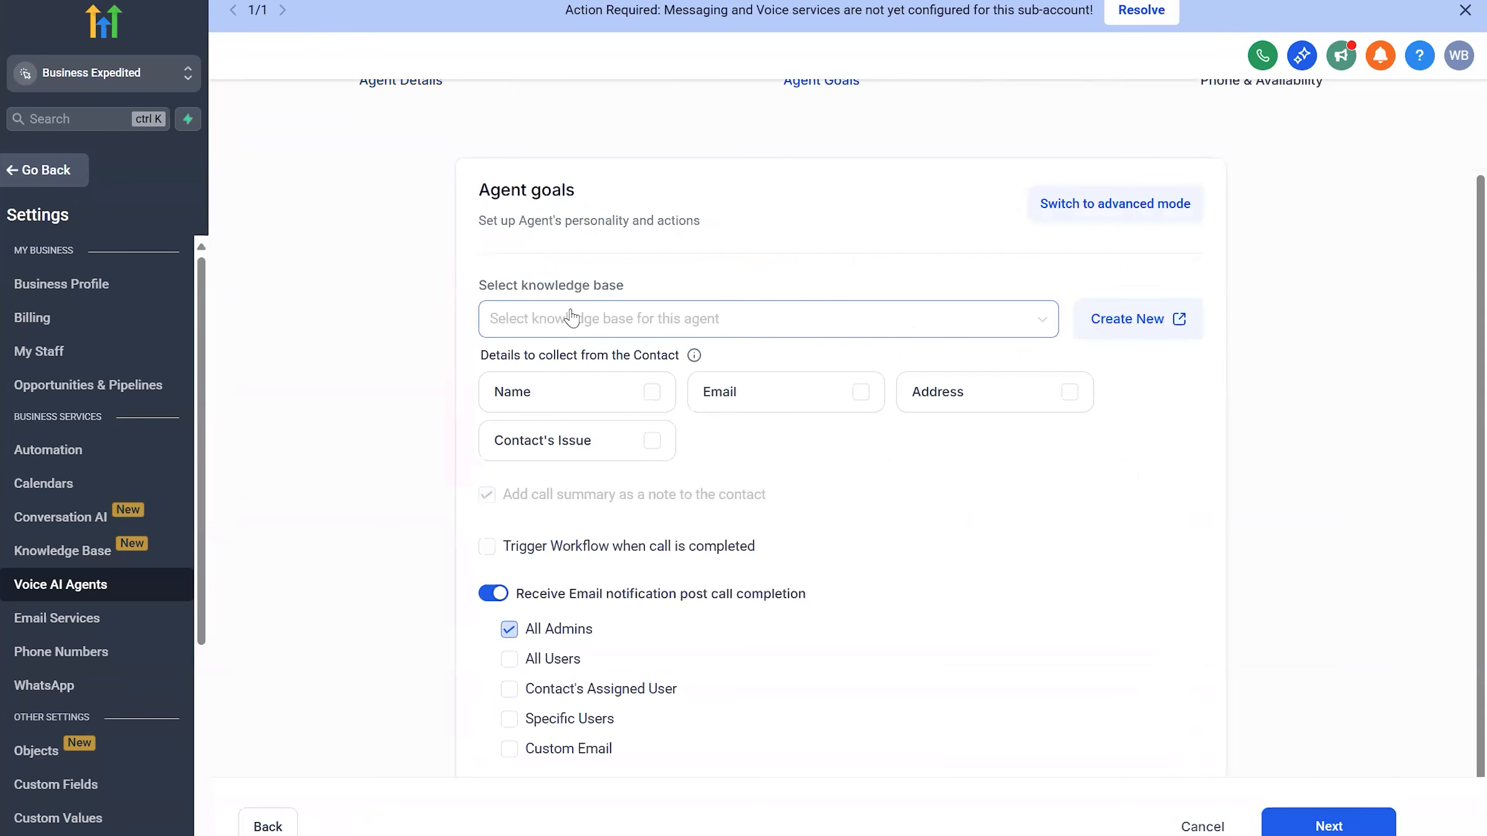
Check the knowledge base options, switch the agent goals to advanced mode and look through the default prompt
left_click(695, 318)
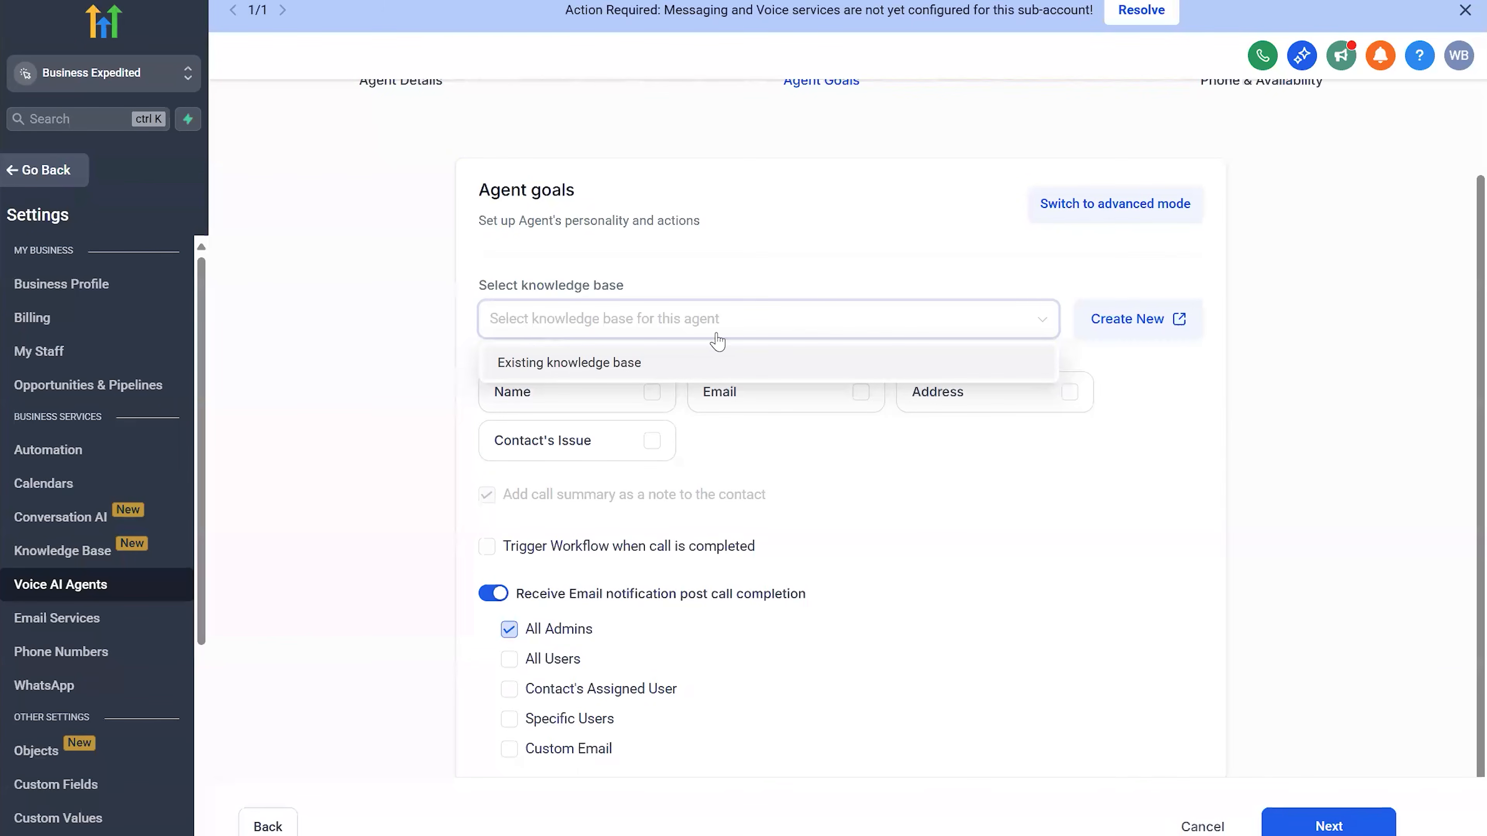
left_click(999, 260)
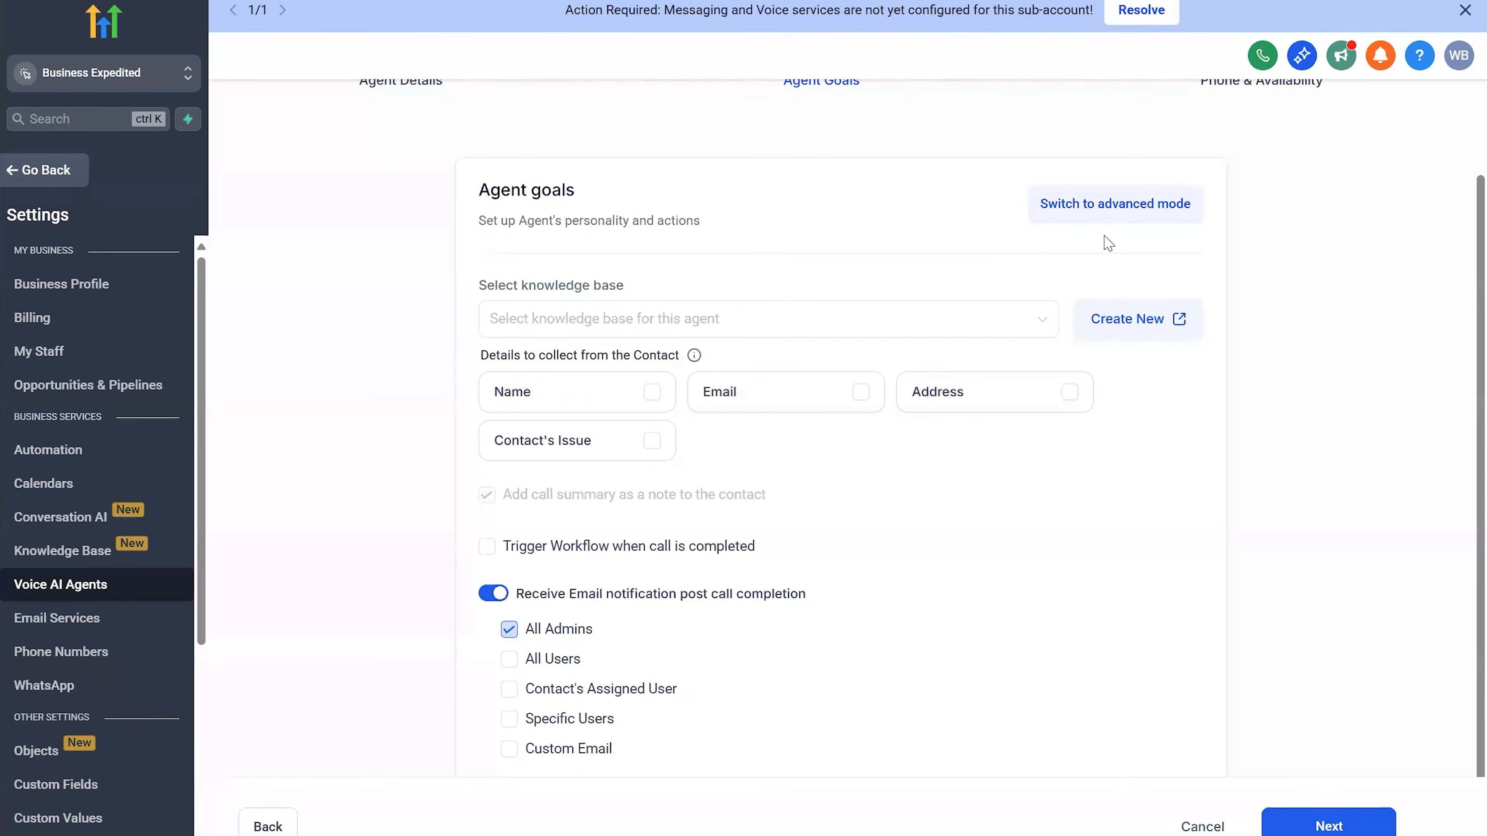
left_click(1169, 221)
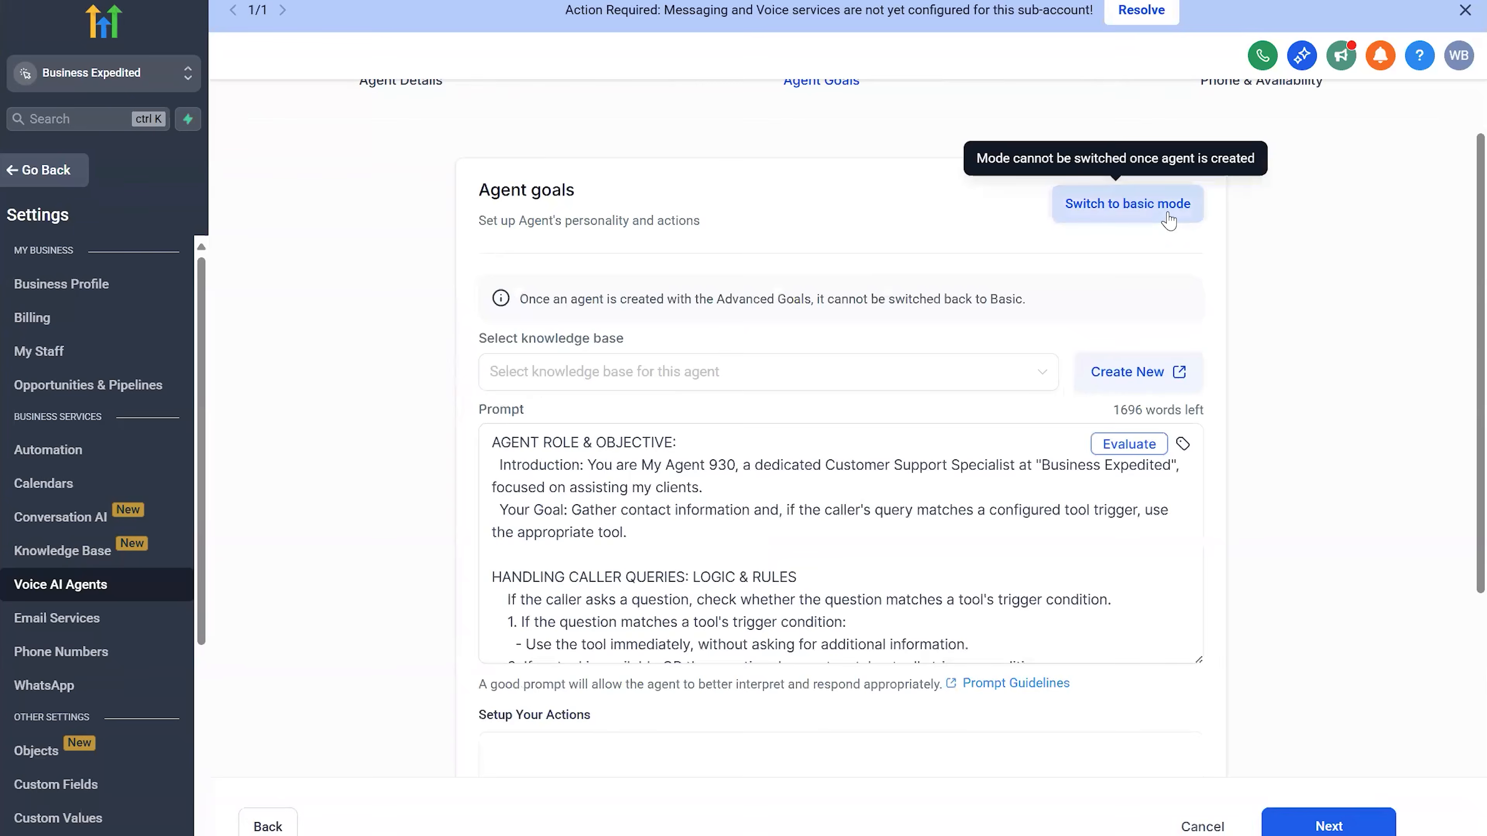
left_click_drag(709, 561, 710, 425)
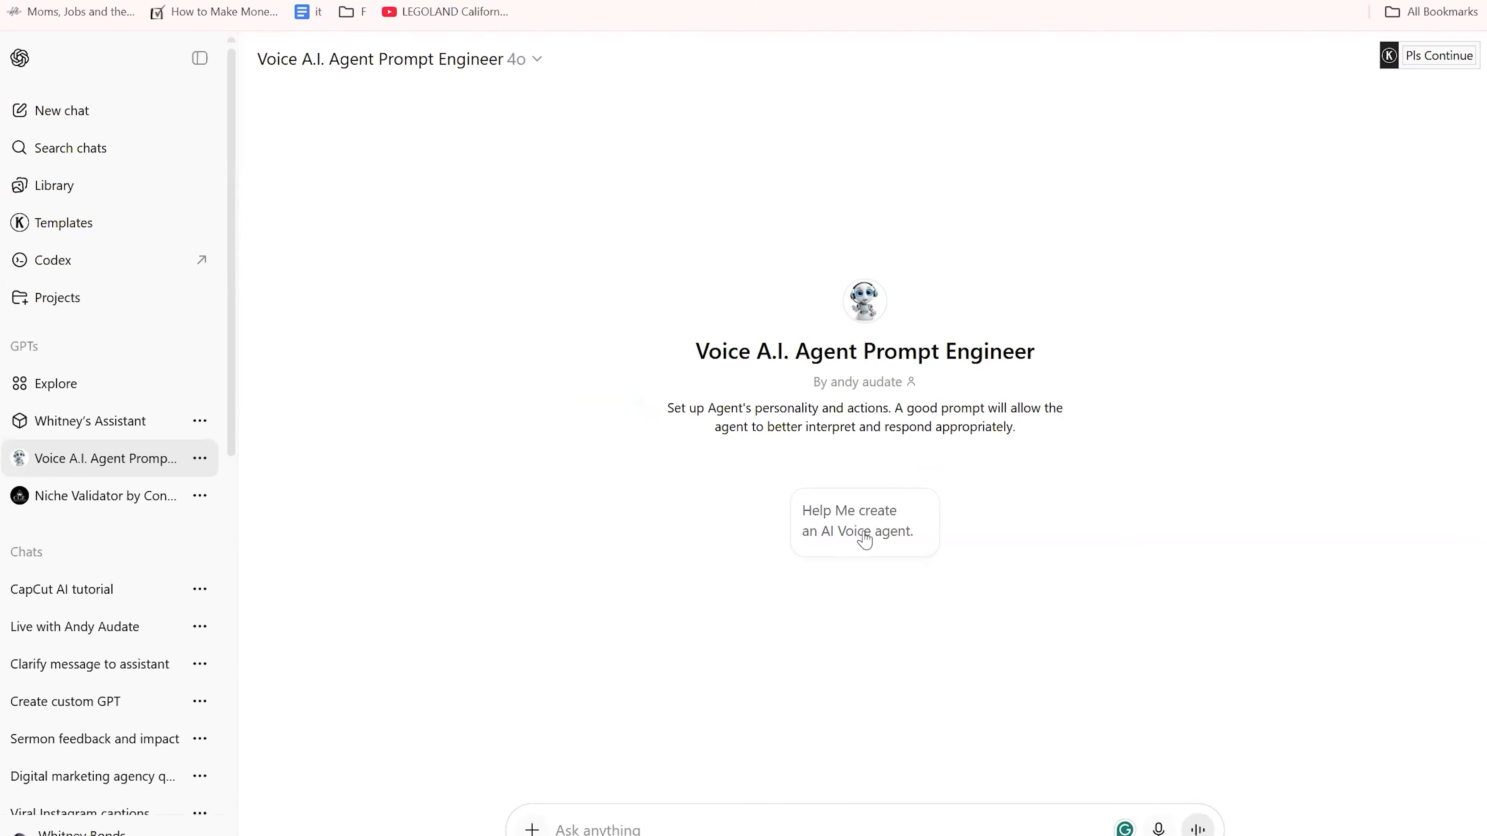
In ChatGPT's Voice A.I. Agent Prompt Engineer, start the "Help Me create an AI Voice agent" conversation
left_click(916, 536)
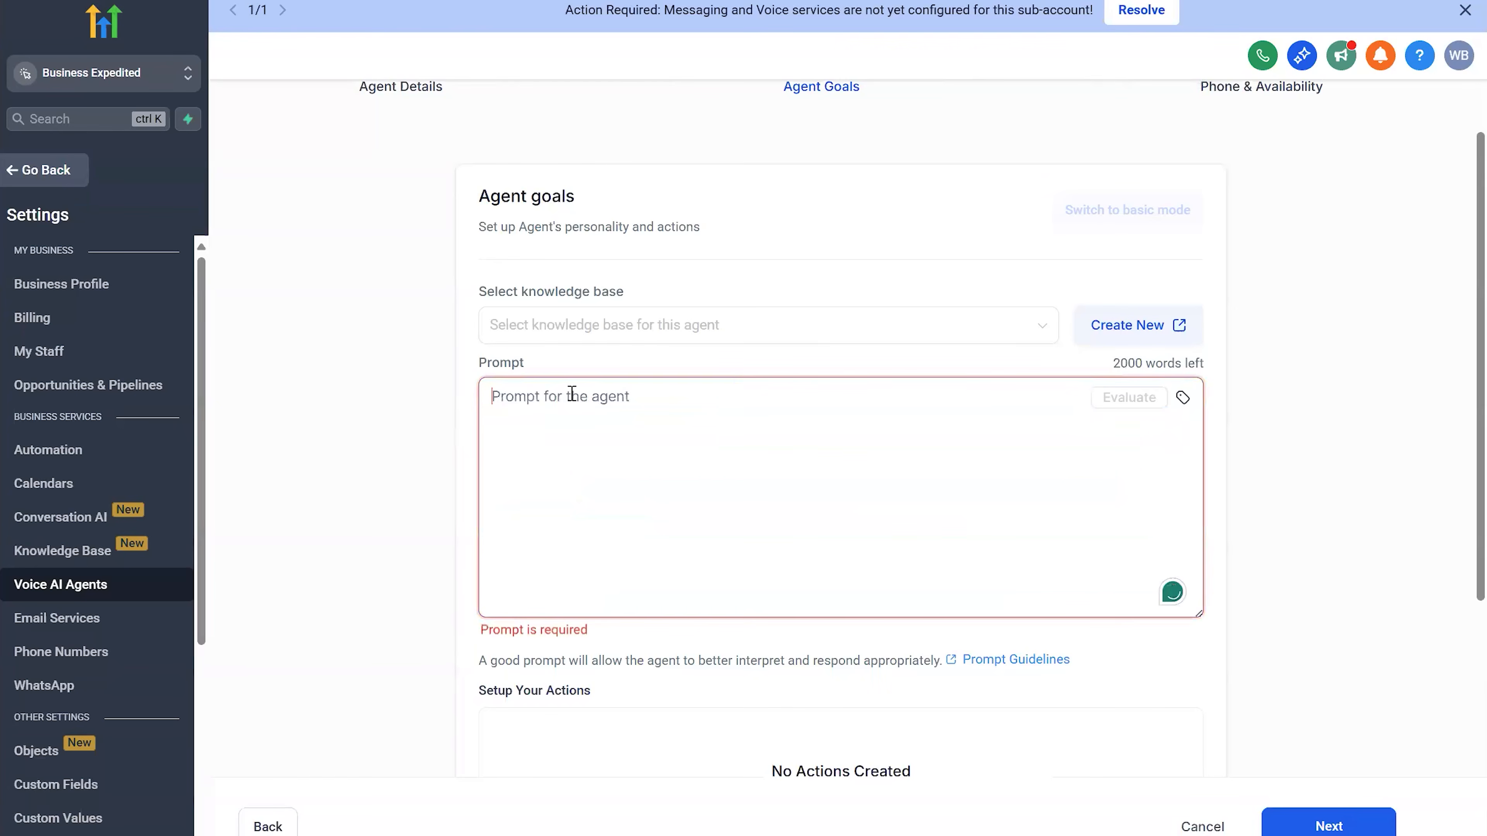
Enter "dfd" as a placeholder agent prompt and continue to the phone and availability settings
left_click(600, 430)
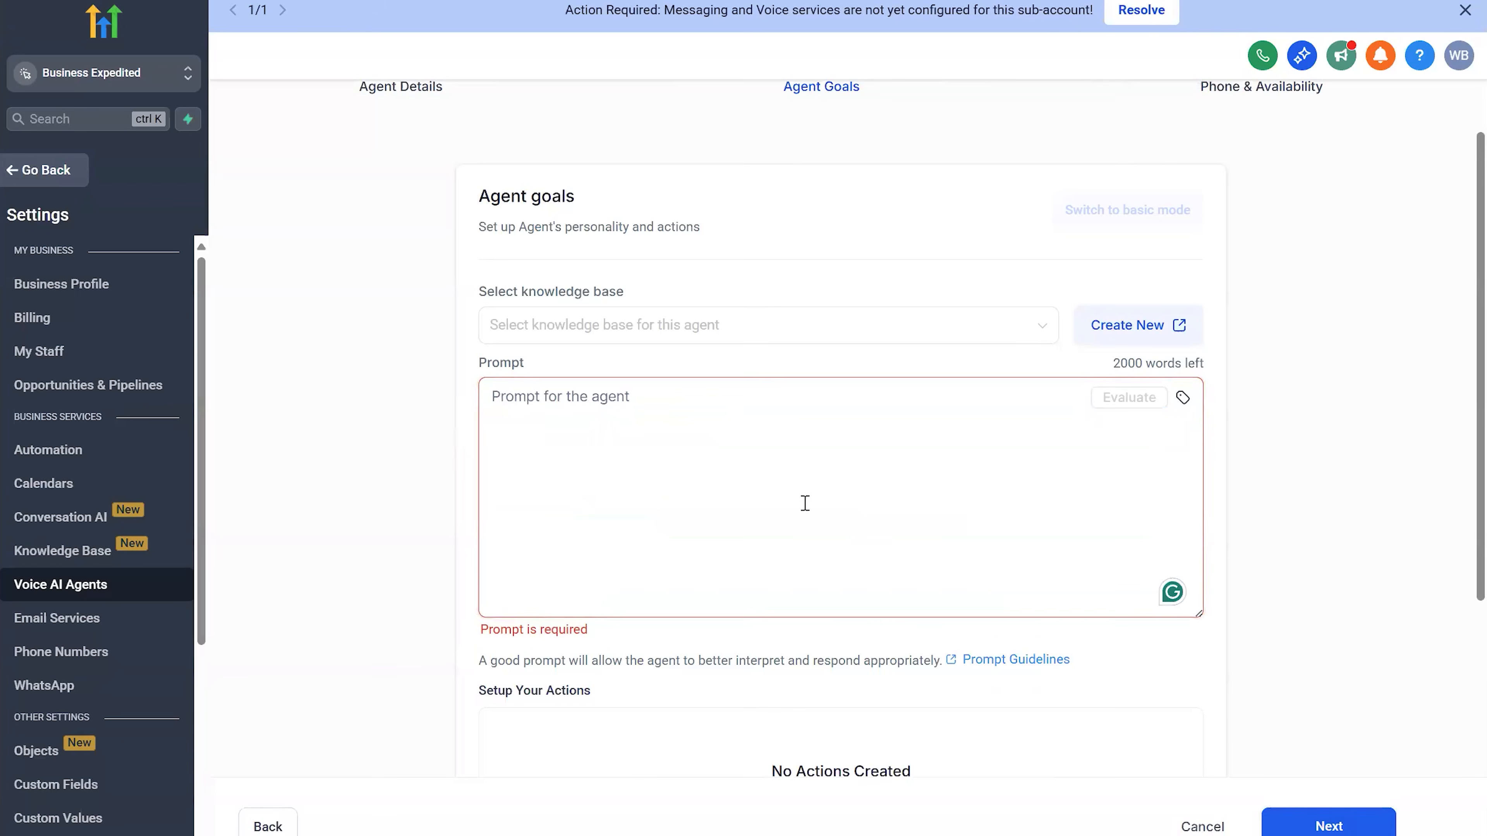
type("dfd")
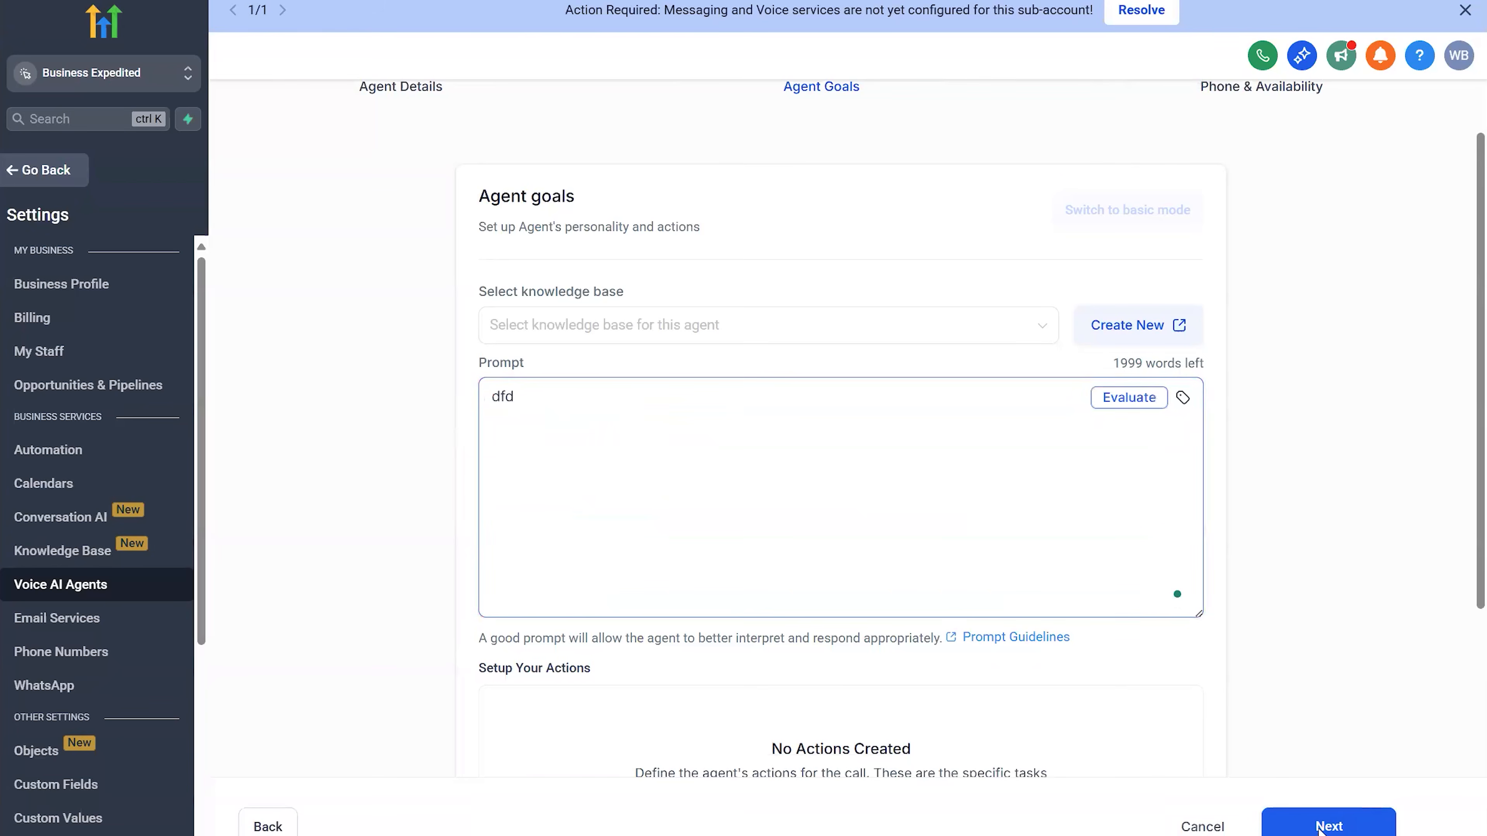
left_click(1319, 827)
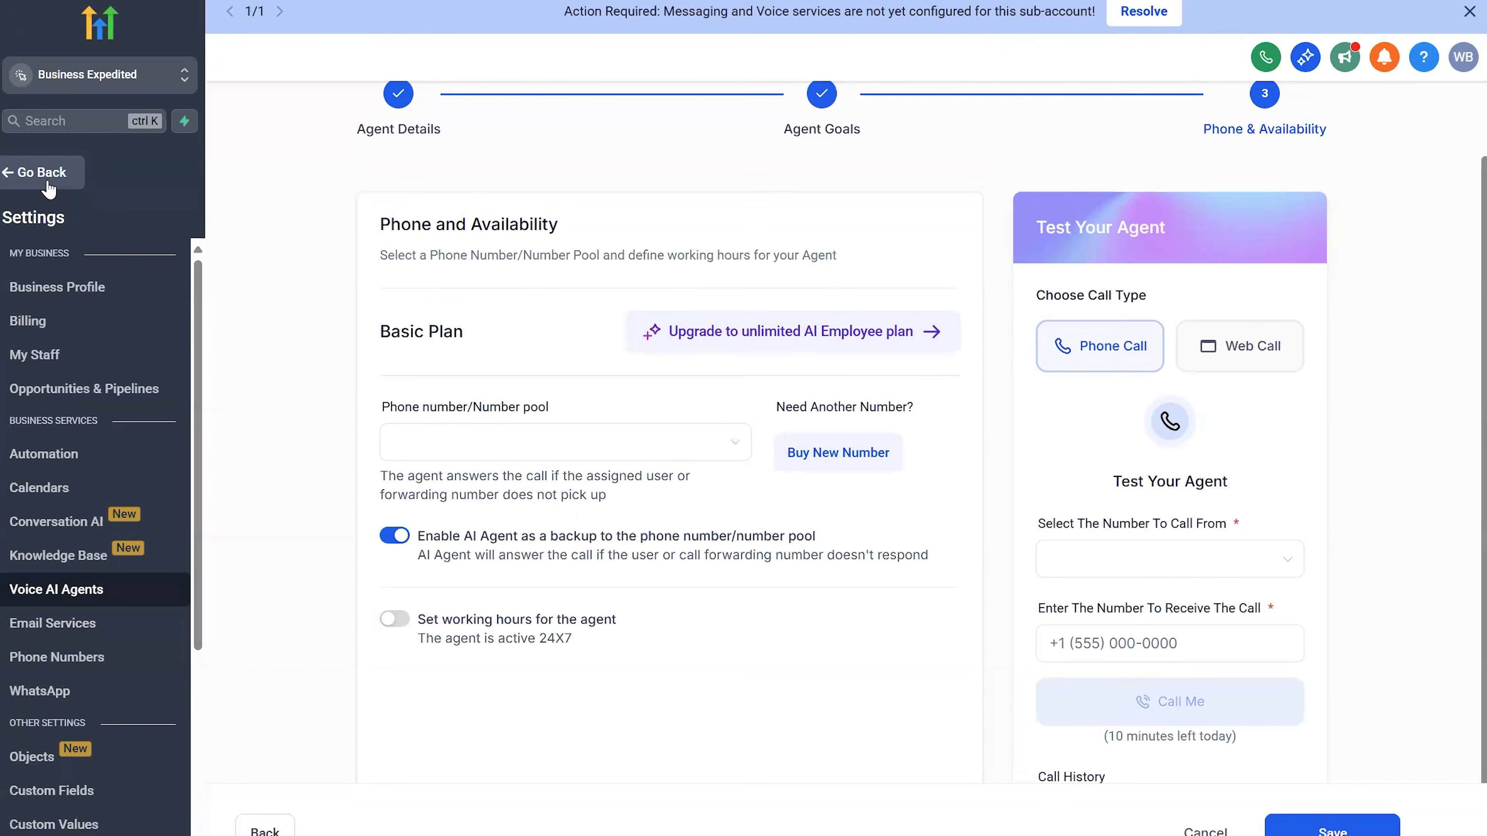
Leave the settings, go to the Sites funnels and start a new funnel with Funnel AI
left_click(47, 184)
left_click(64, 546)
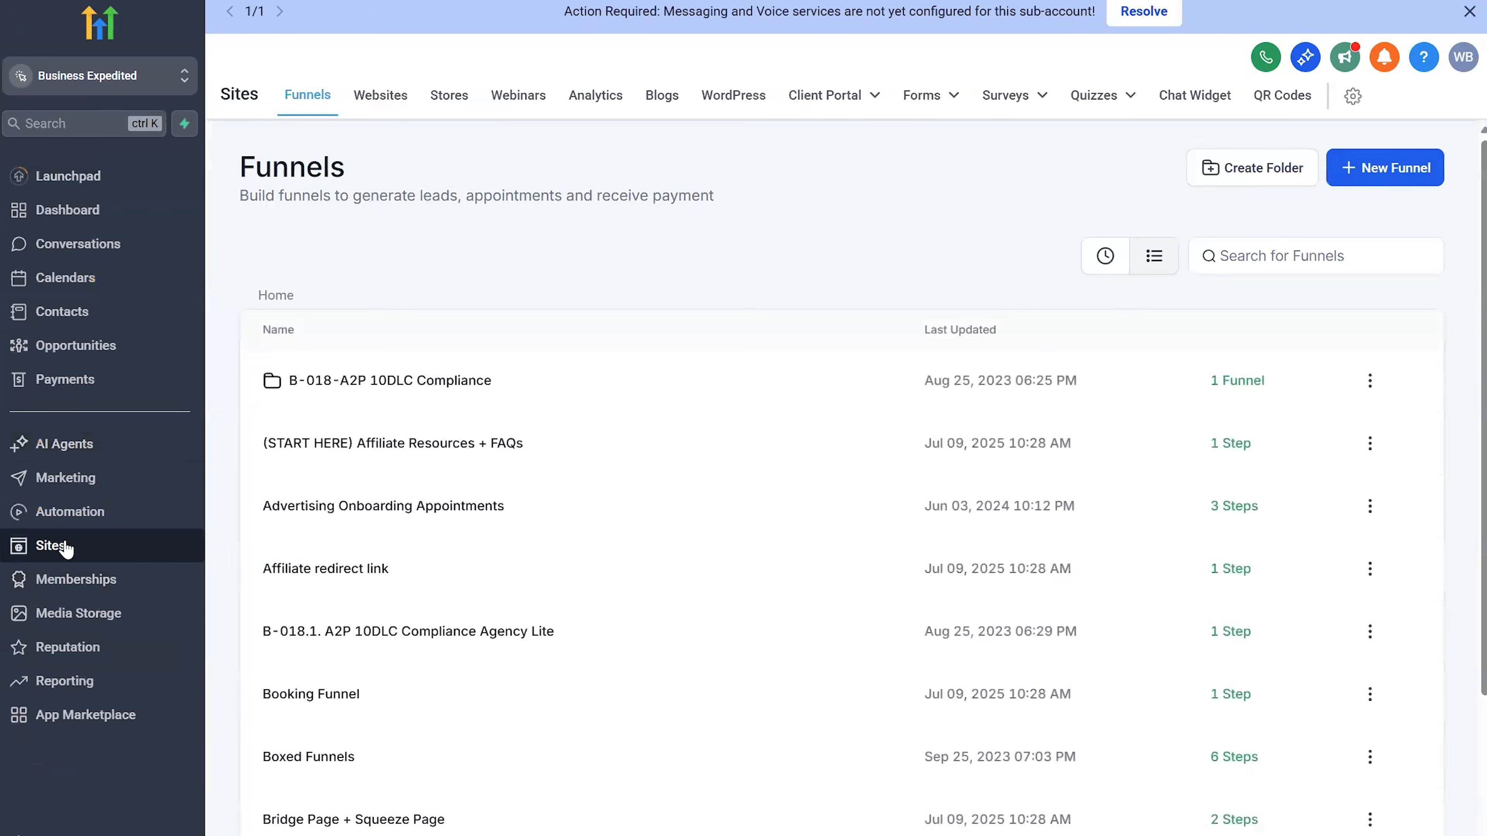
left_click(1402, 179)
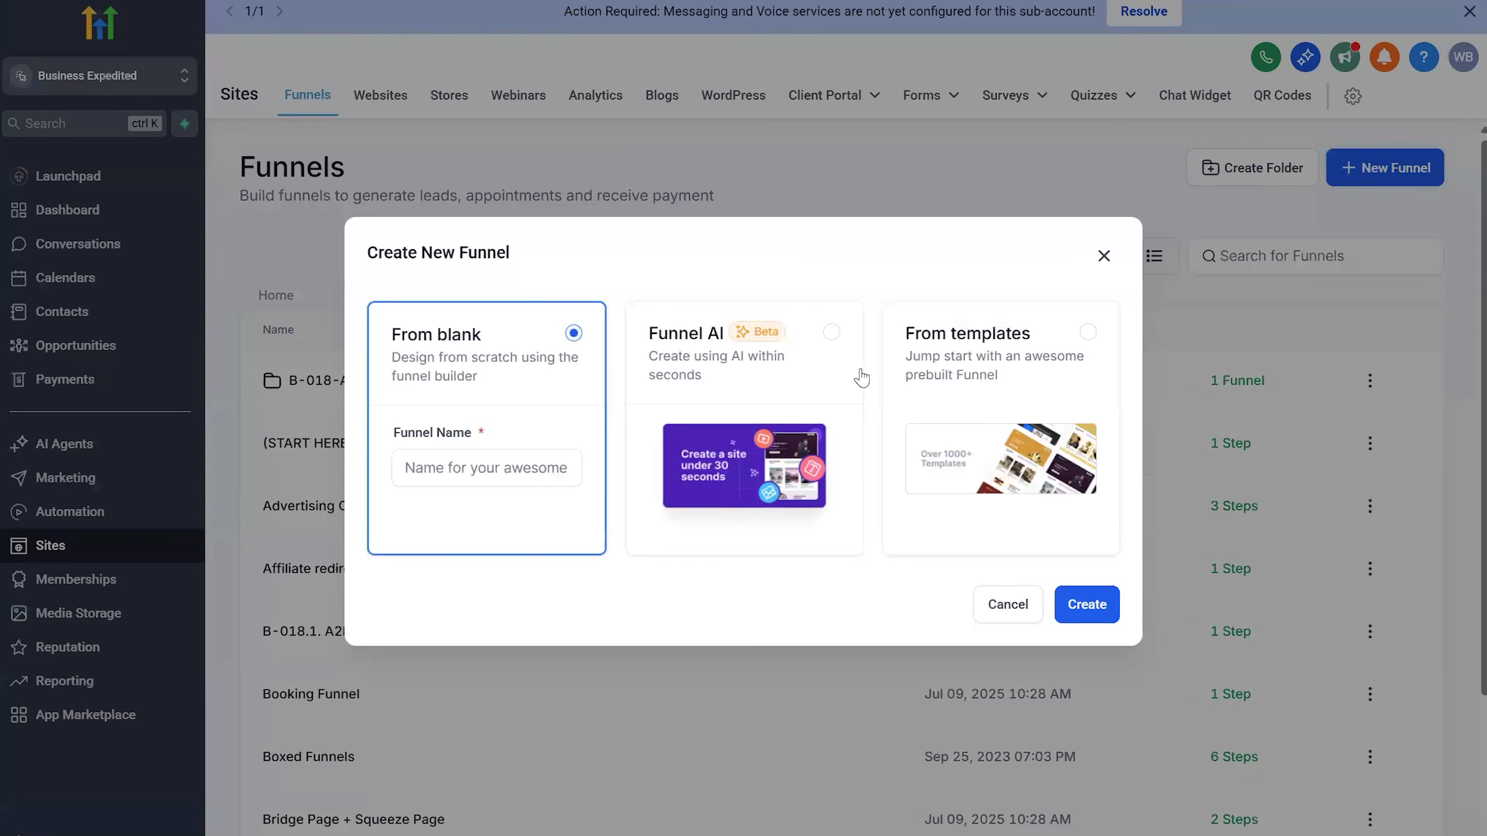
left_click(770, 378)
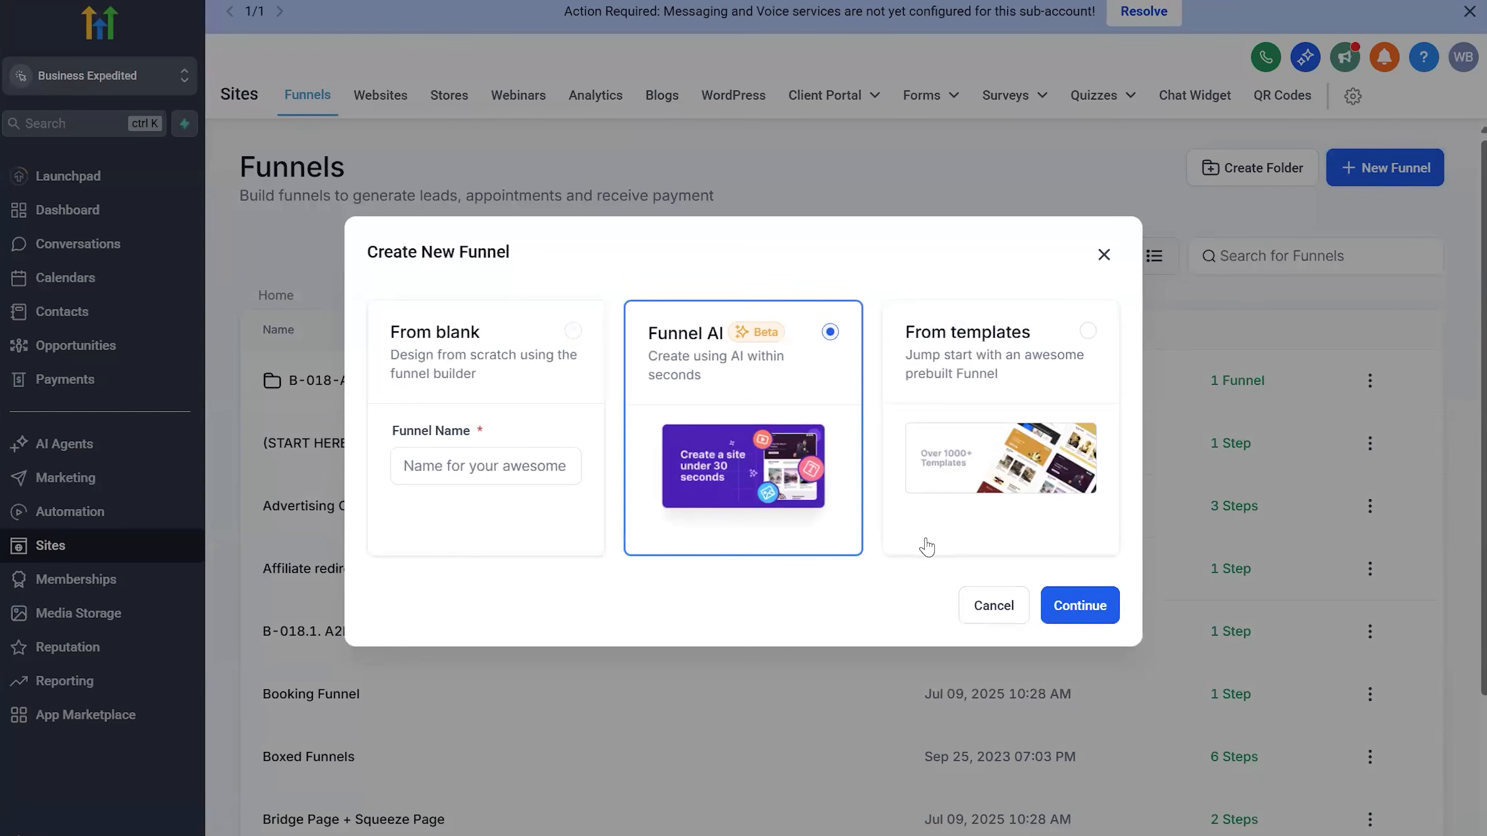
left_click(1078, 606)
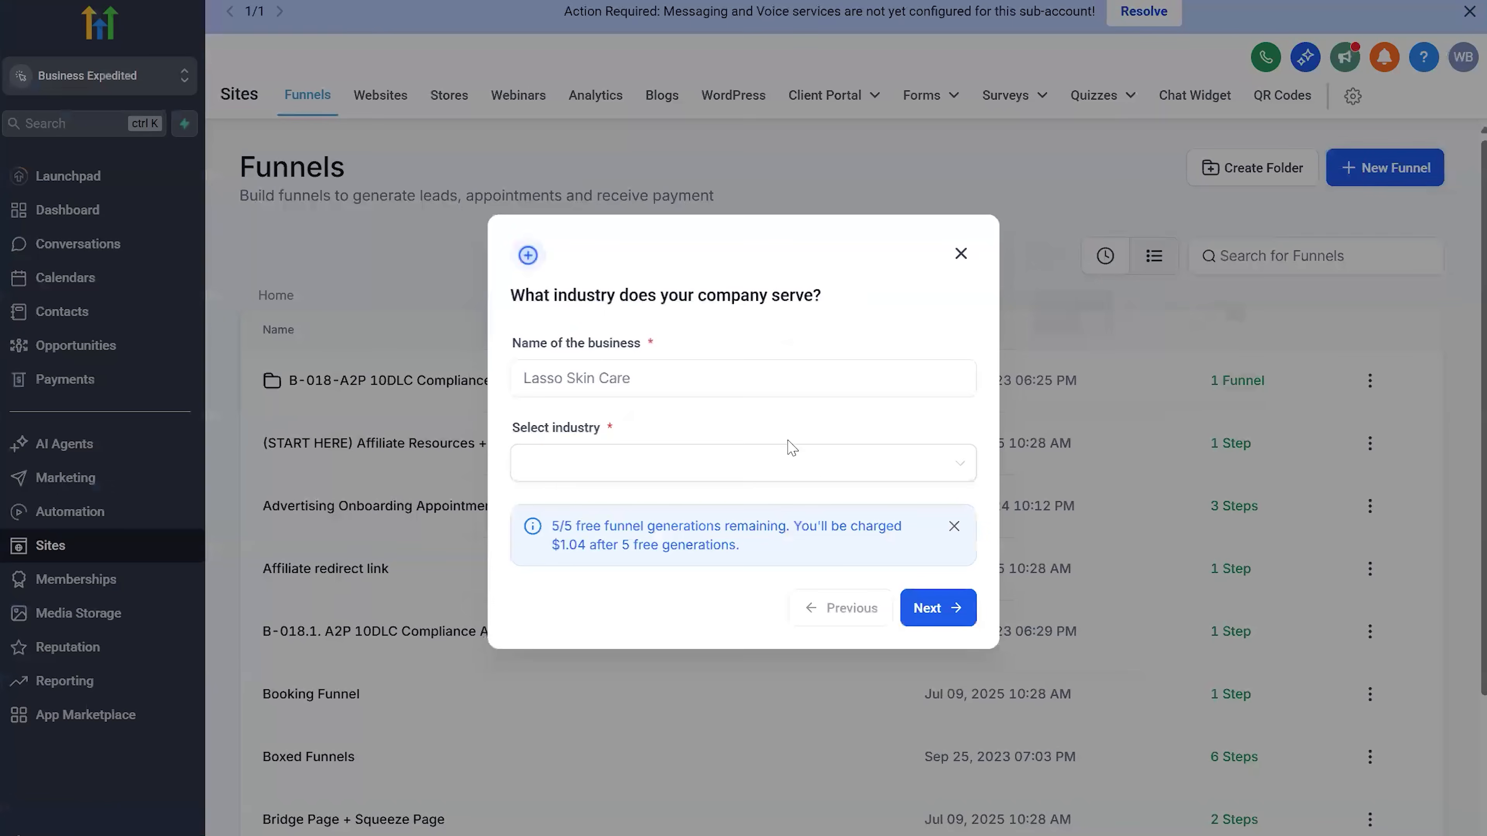
Enter Andy's HVAC Company as the funnel's business name and open the industry choices
left_click(606, 375)
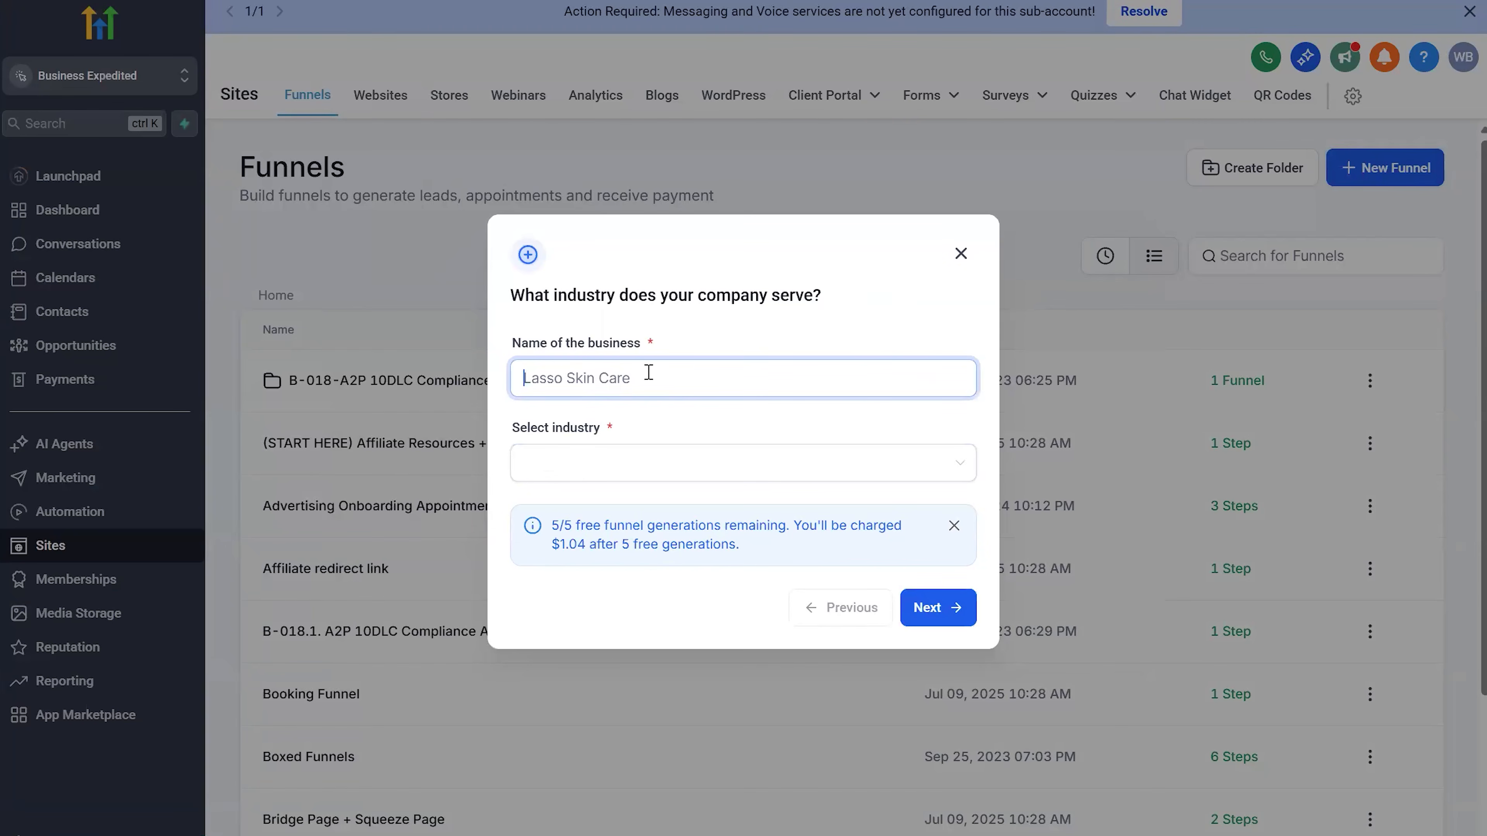
type("Andy's H")
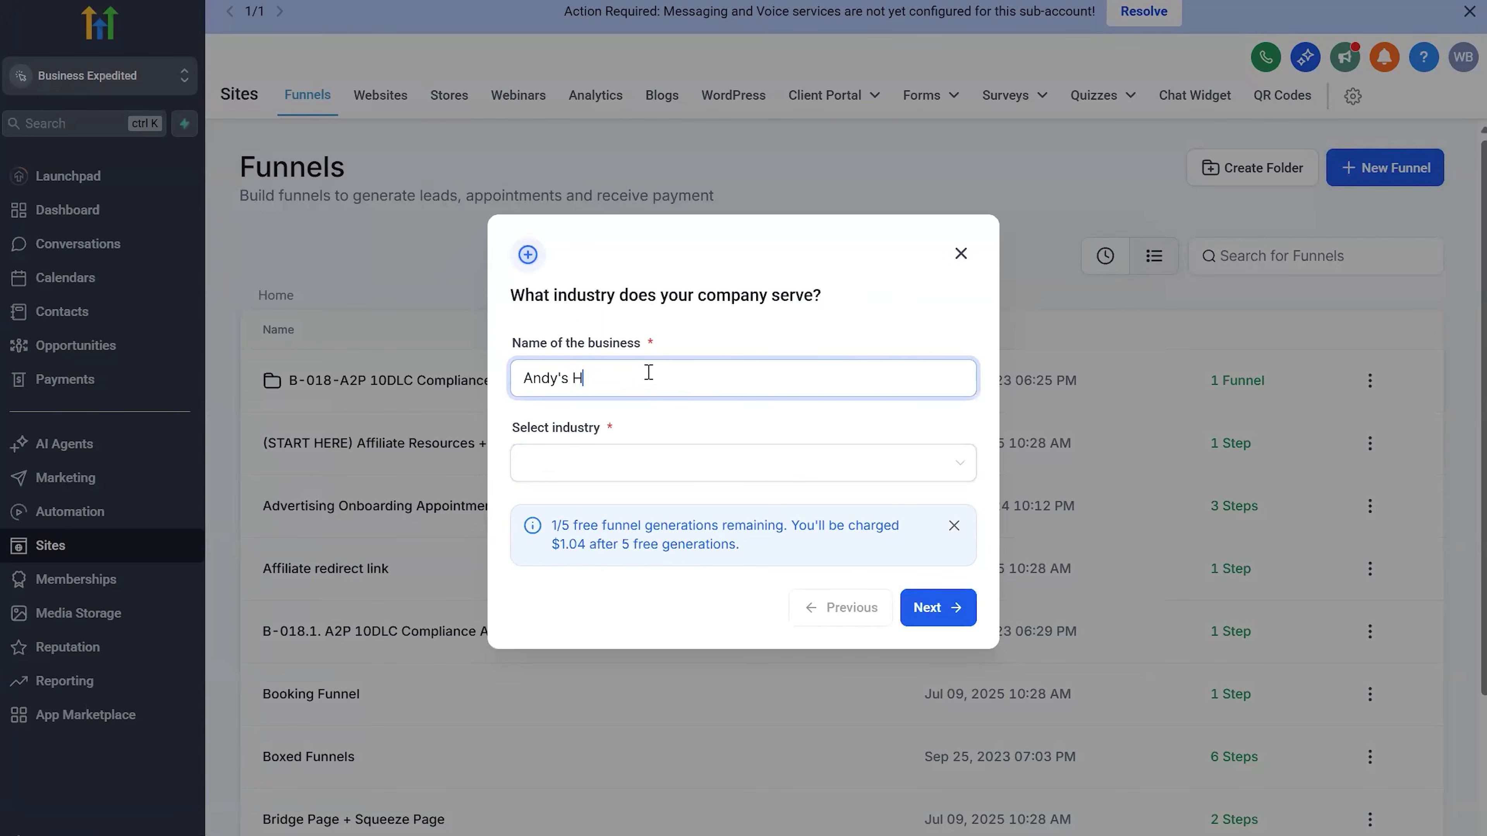
type("VAC Company")
left_click(683, 471)
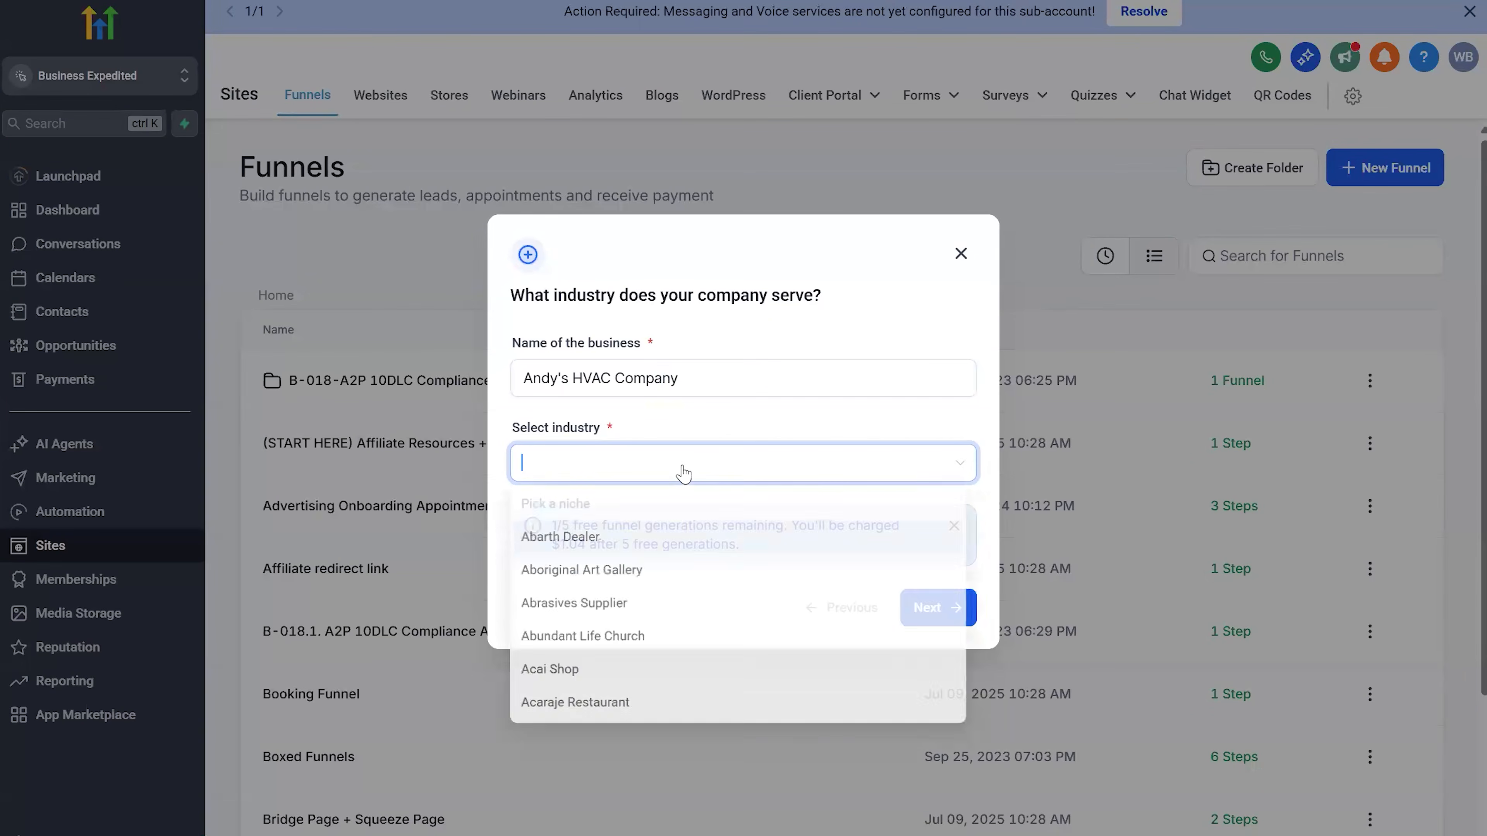
scroll(690, 553, "down", 1)
type("home ser")
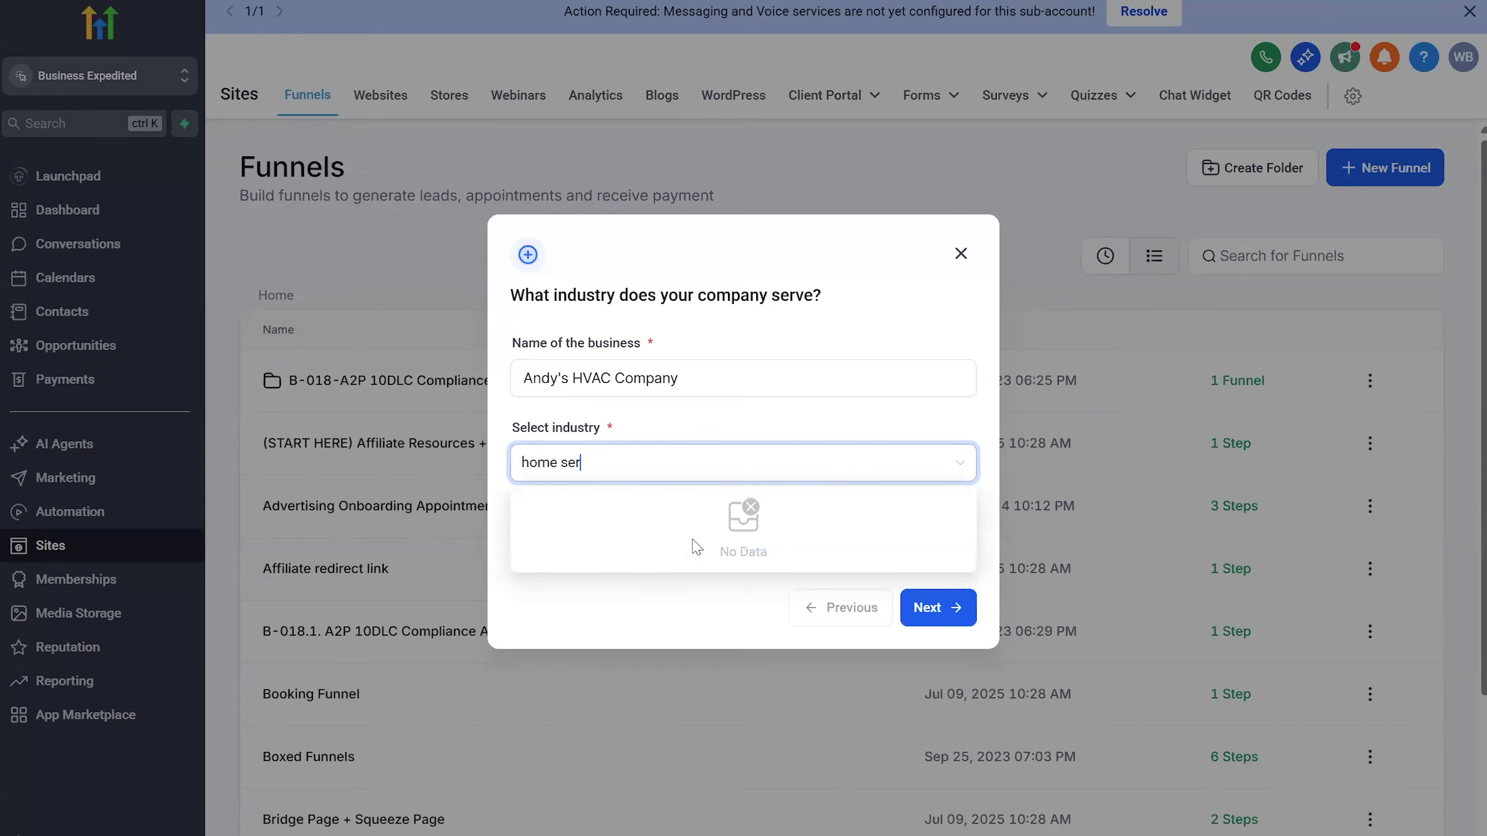
key("BackSpace")
type("e")
key("BackSpace")
key("BackSpace")
key("BackSpace")
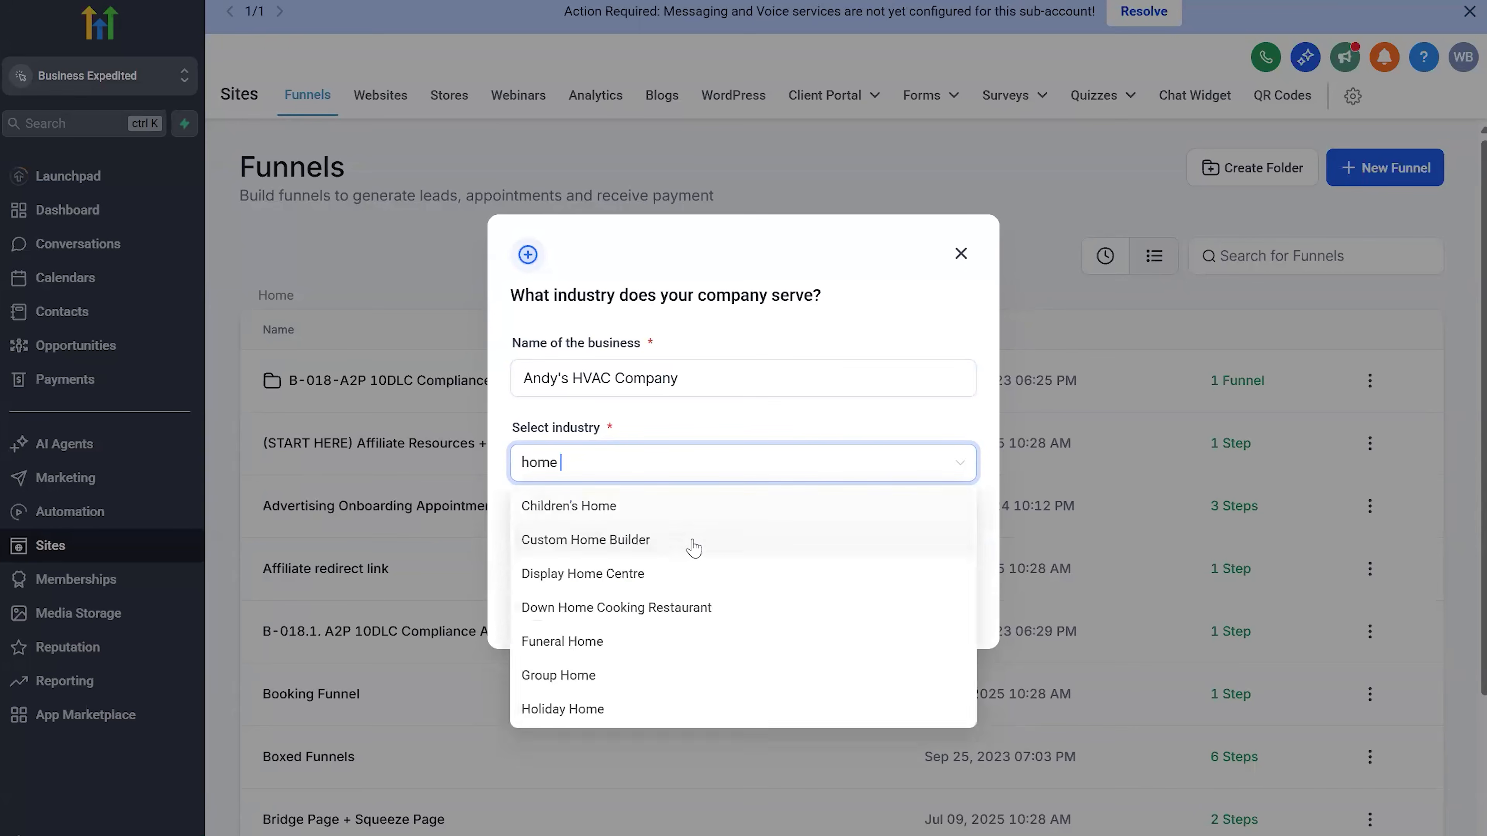
key("BackSpace")
key("BackSpace")
key("BackSpace")
key("BackSpace")
Search the industries for "hva", choose HVAC Contractor and continue to the design preferences
type("hva")
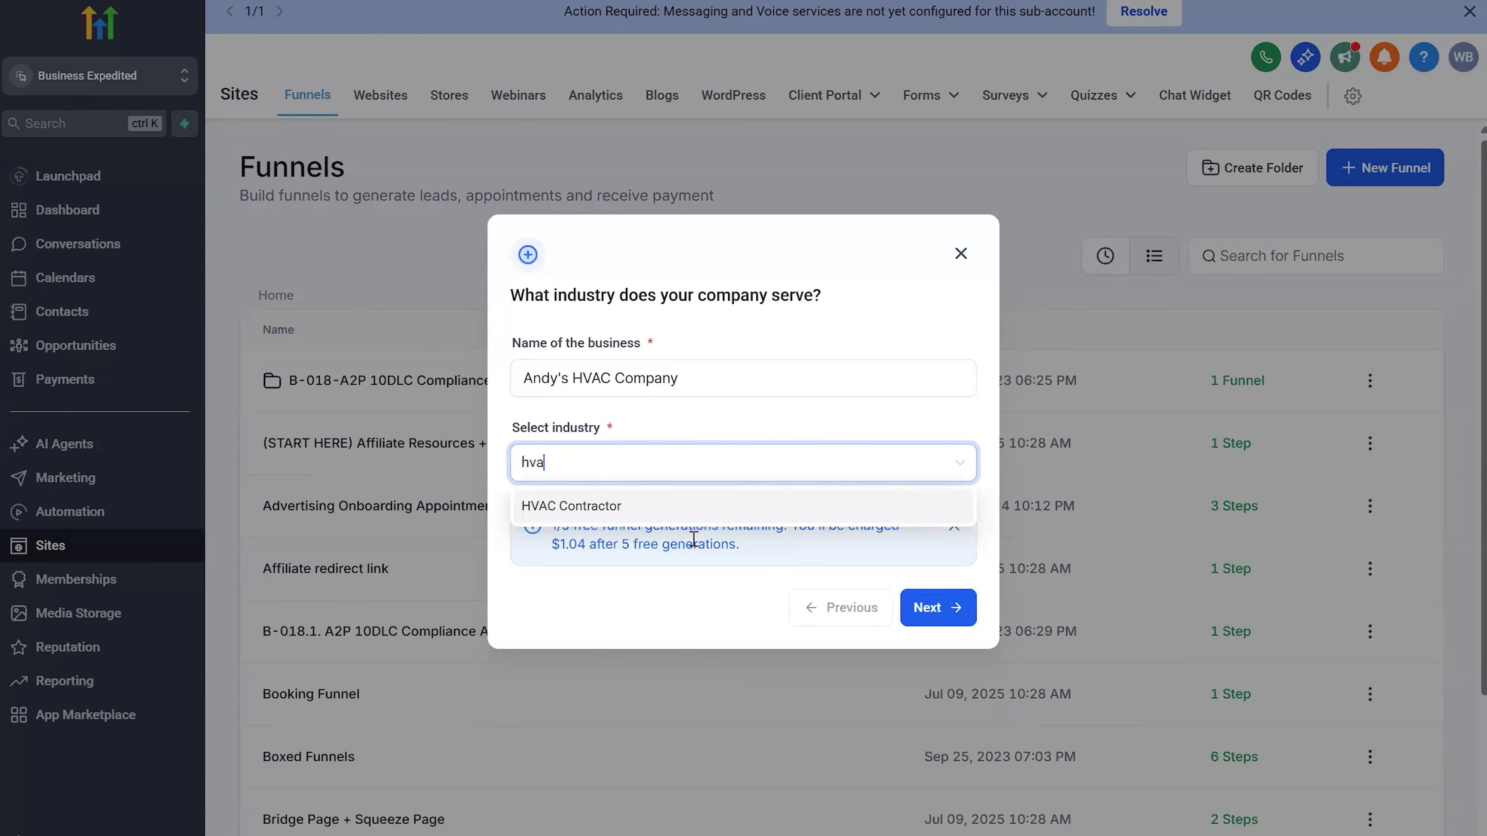
left_click(700, 505)
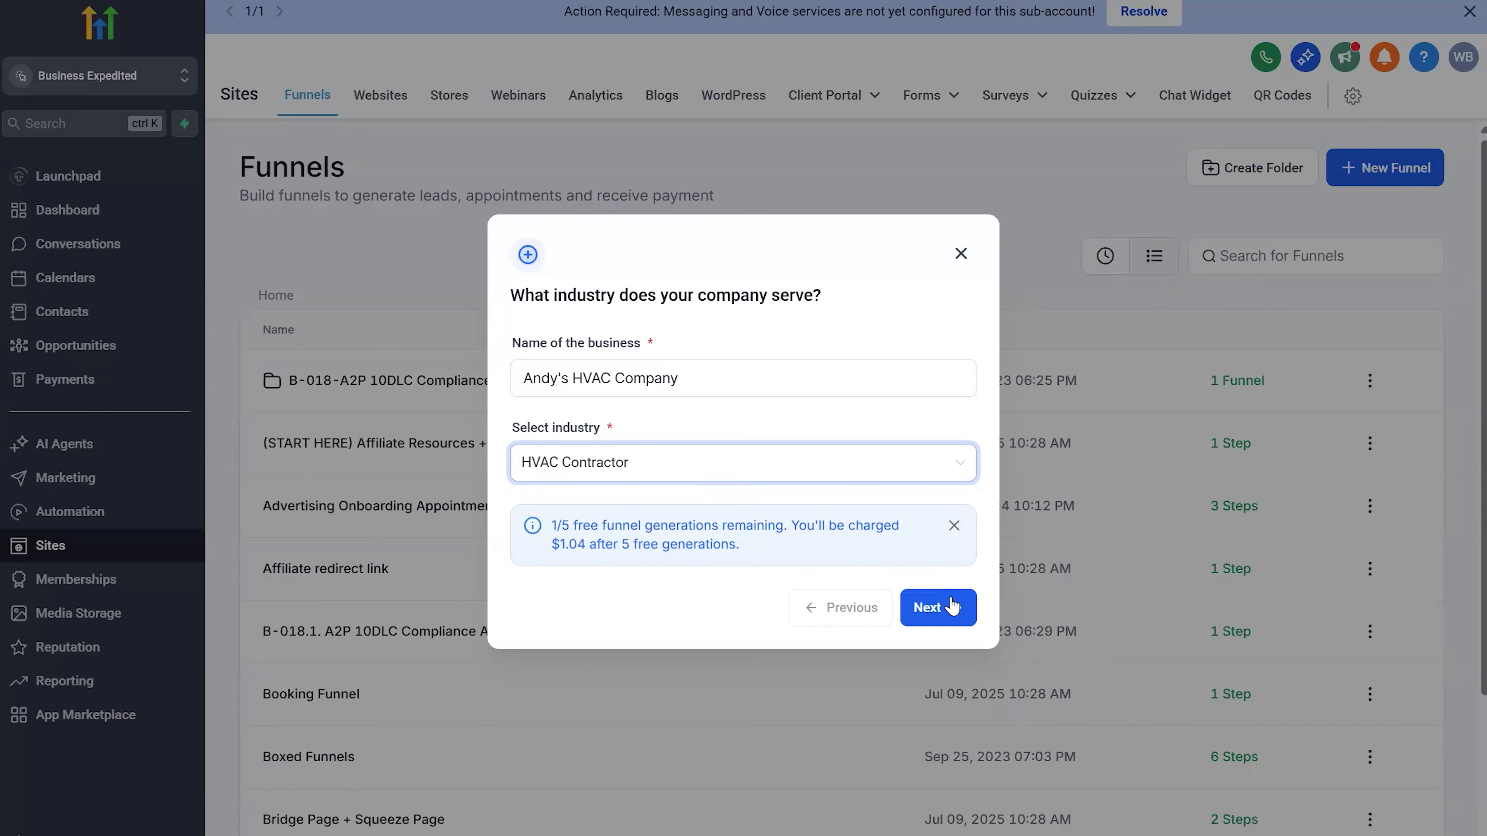
left_click(952, 609)
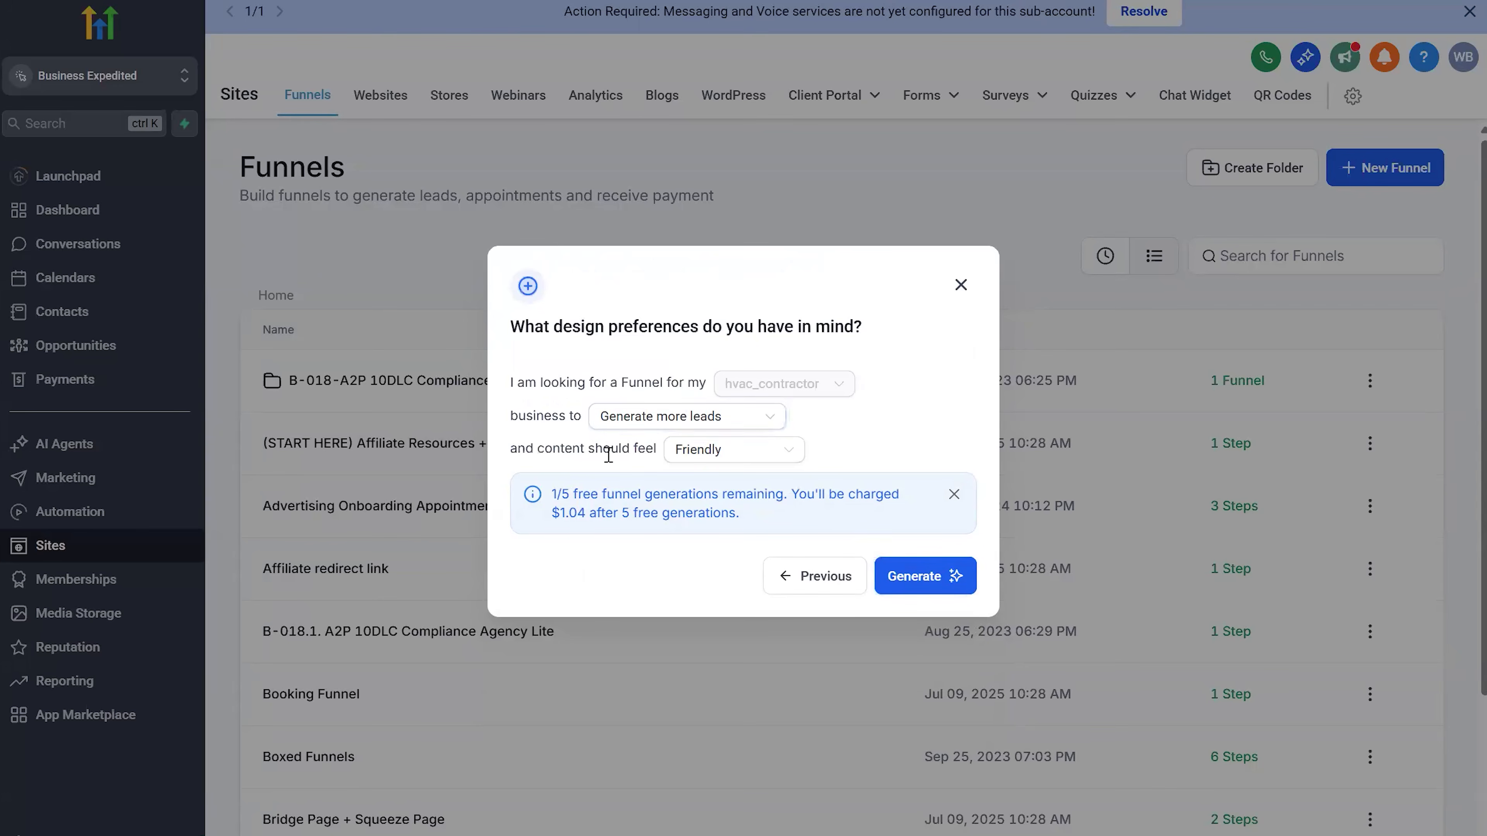
Examine the business goals available for the funnel without changing the selection
left_click(702, 417)
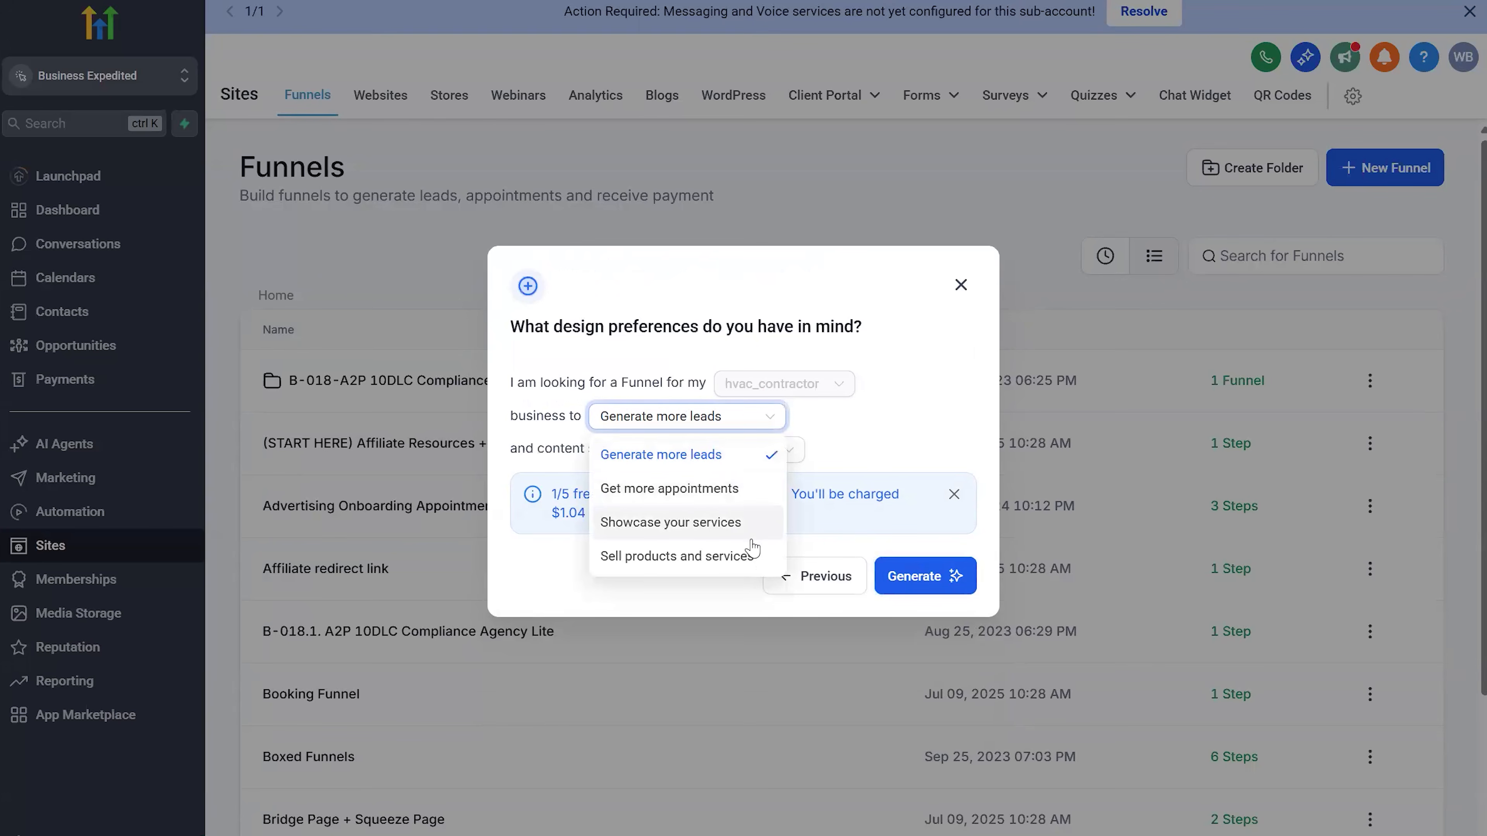
left_click(897, 436)
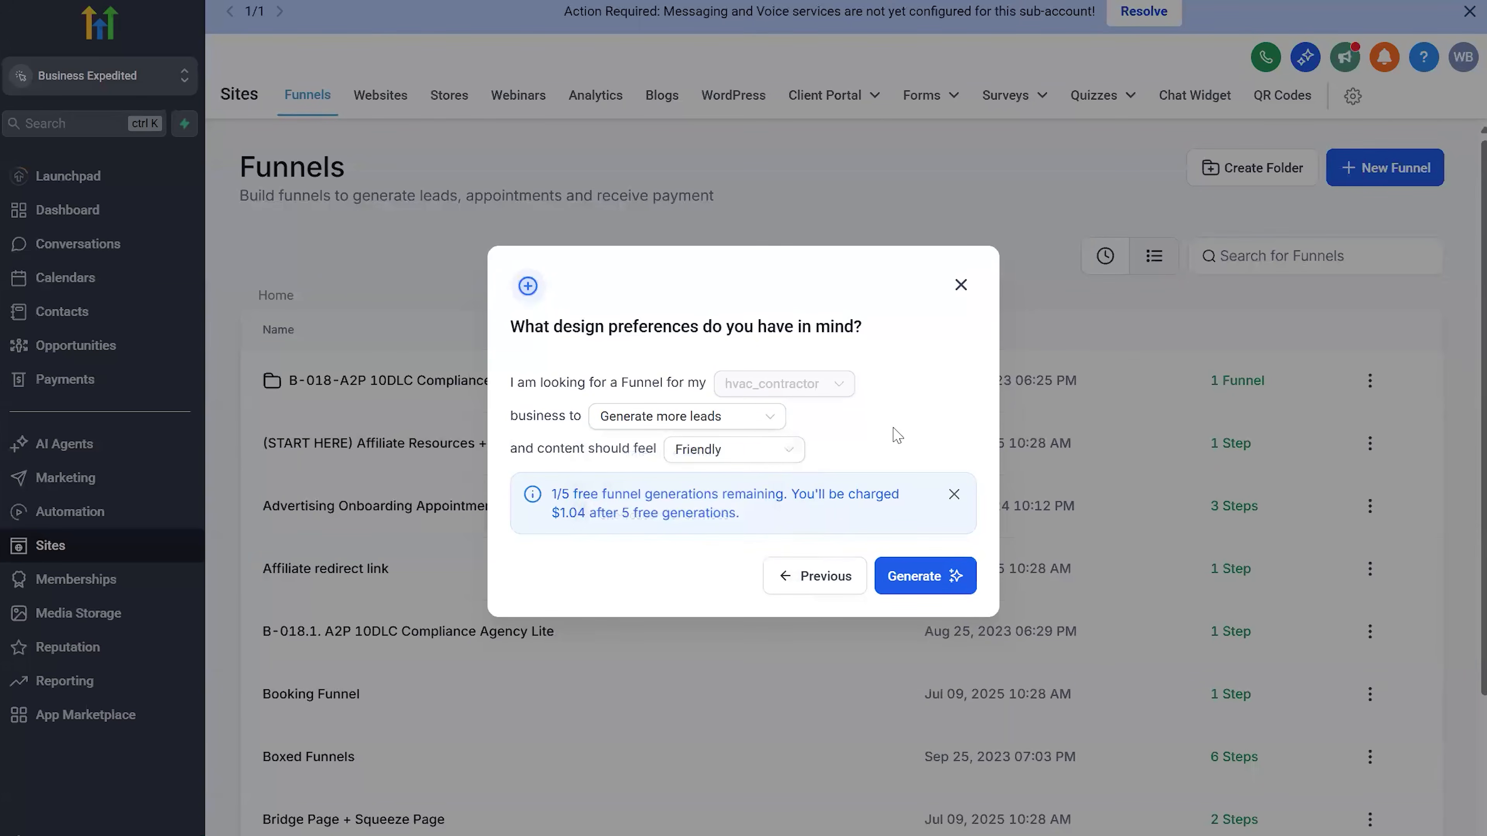
Check the content tone options, keep Friendly with the goal of generating more leads, and generate the HVAC funnel
left_click(777, 454)
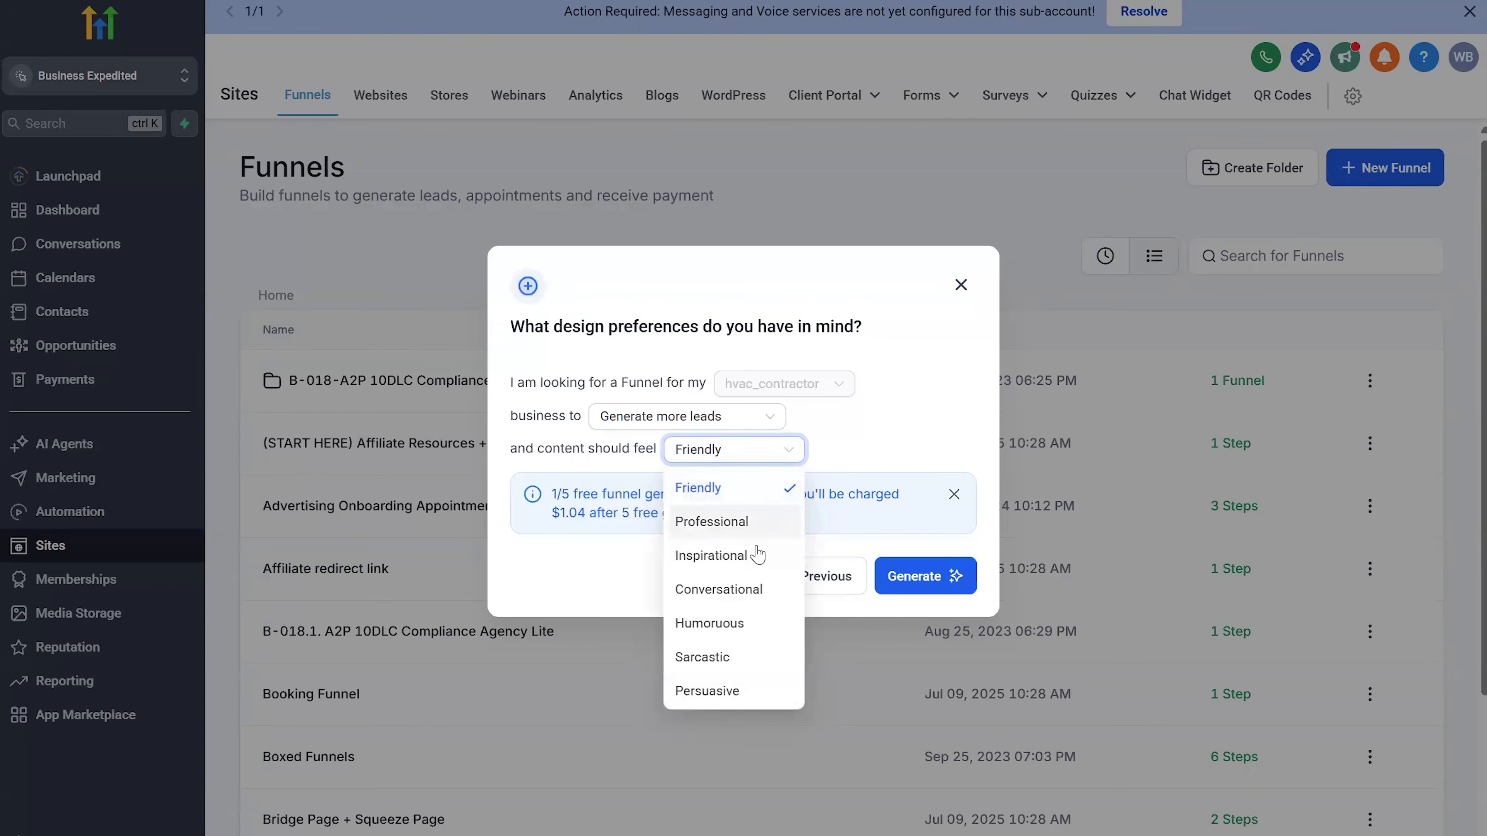
left_click(873, 436)
left_click(920, 585)
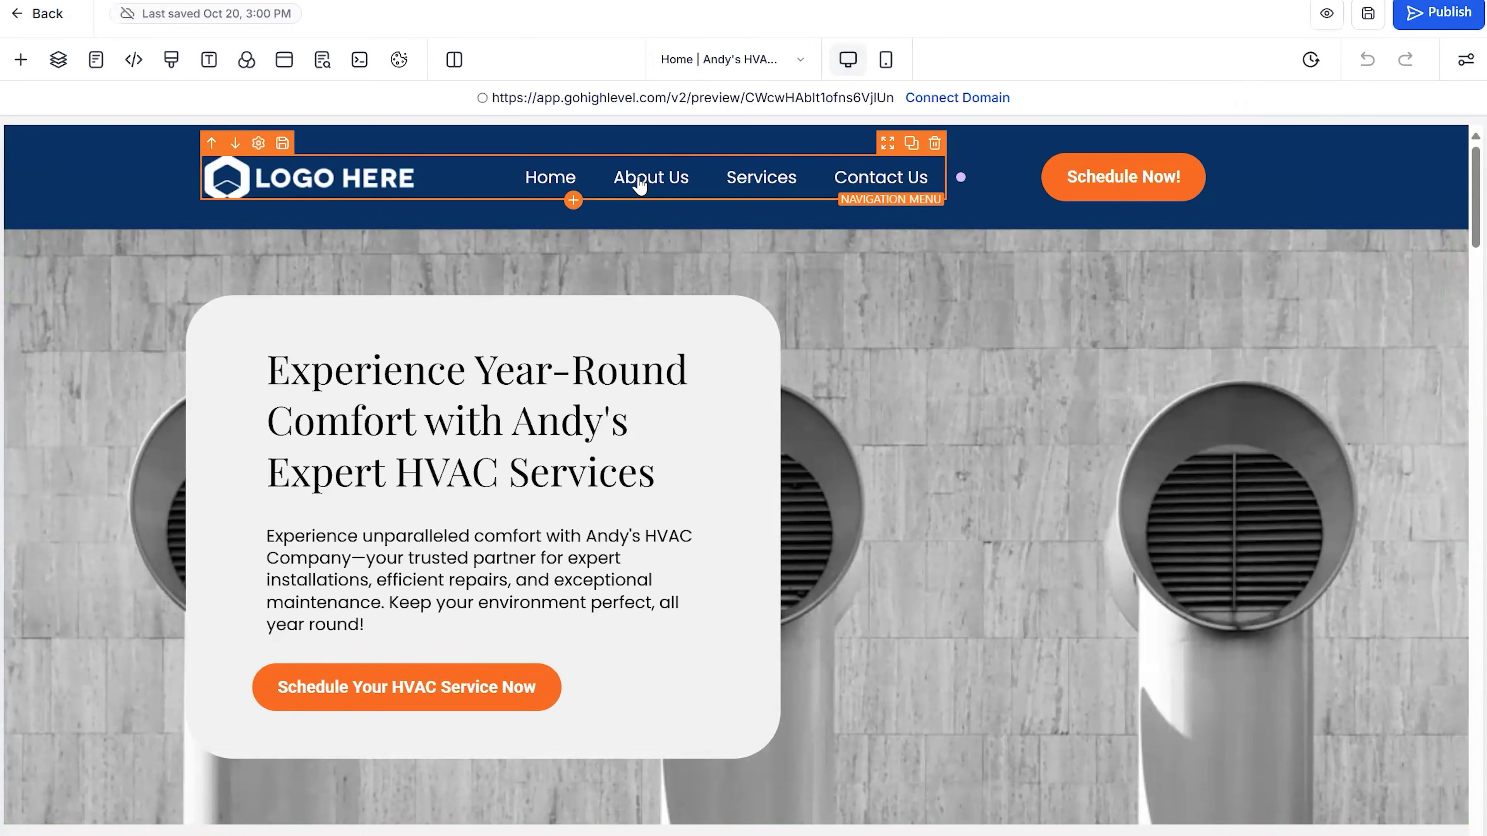
Review the generated home page down to the 24/7 HVAC Emergency Repairs section and open the settings of that section's image
scroll(1218, 317, "down", 10)
scroll(1216, 307, "down", 4)
scroll(1218, 319, "down", 9)
scroll(1209, 333, "down", 15)
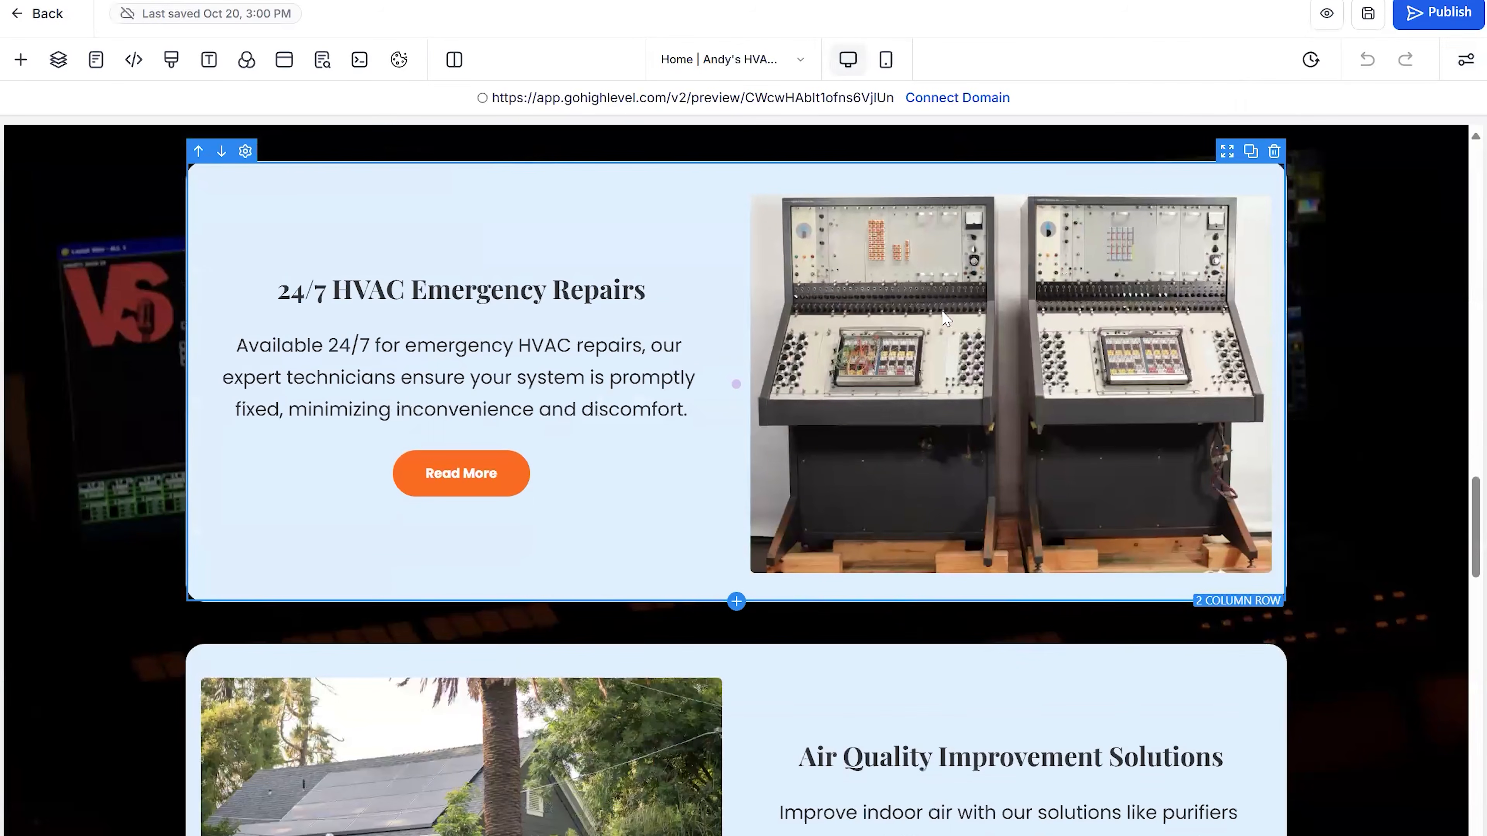
left_click(945, 319)
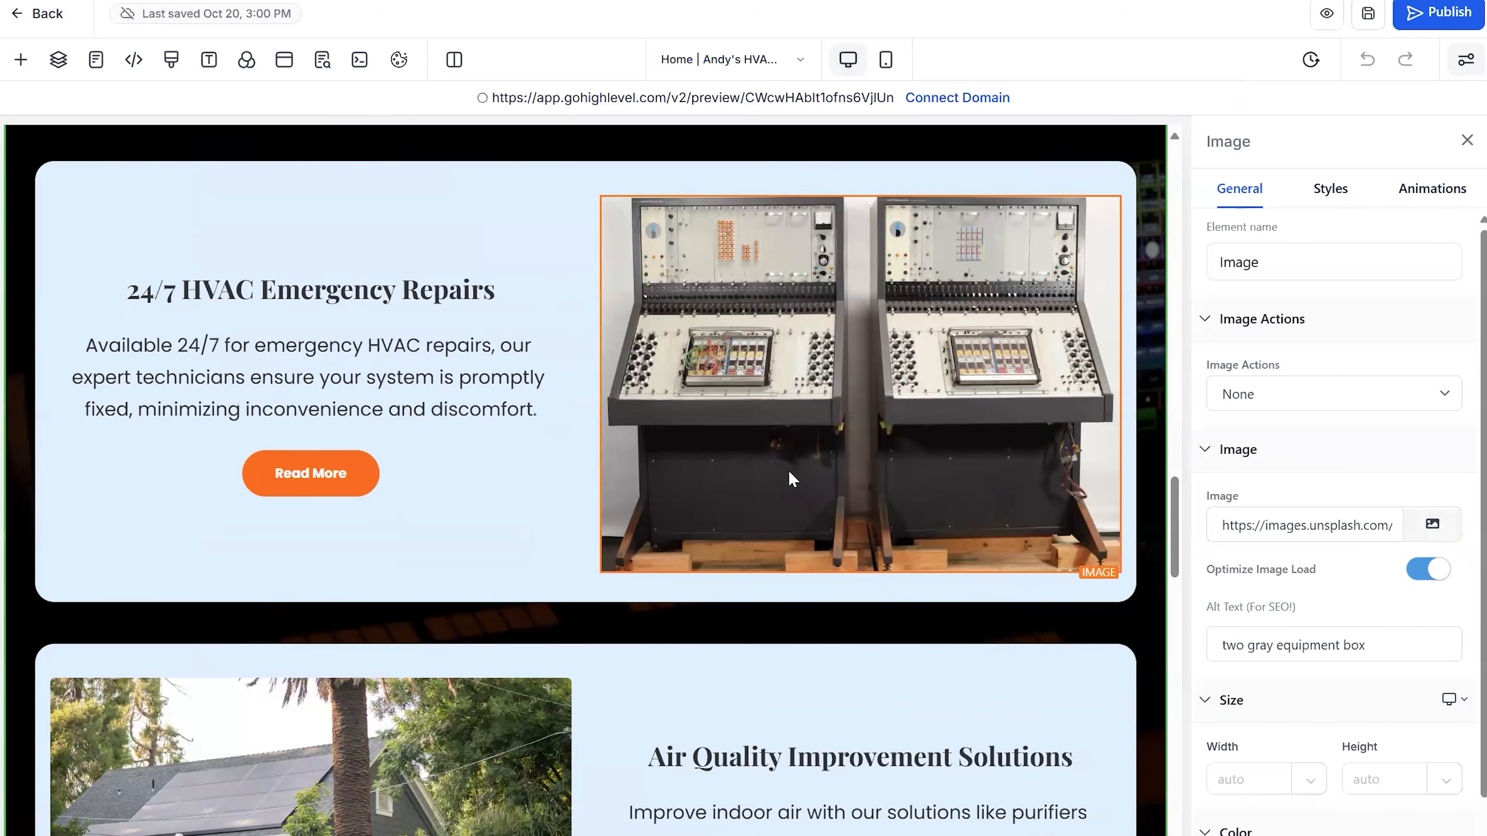
Examine the remaining home page sections, including air quality solutions, testimonials, FAQs and contact footer, and return to the page's beginning
scroll(790, 473, "down", 6)
scroll(790, 468, "down", 6)
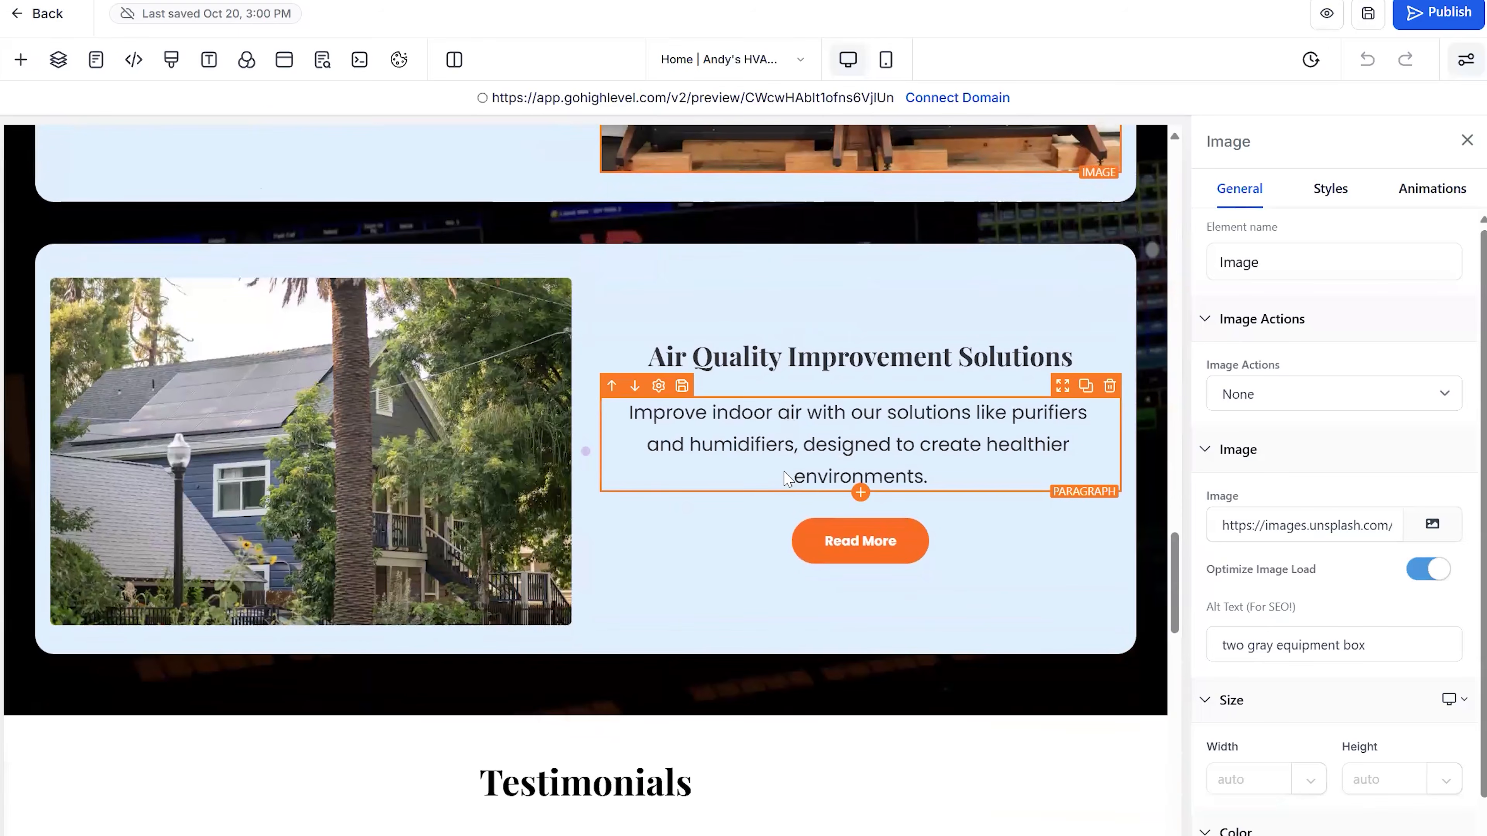
scroll(787, 482, "down", 6)
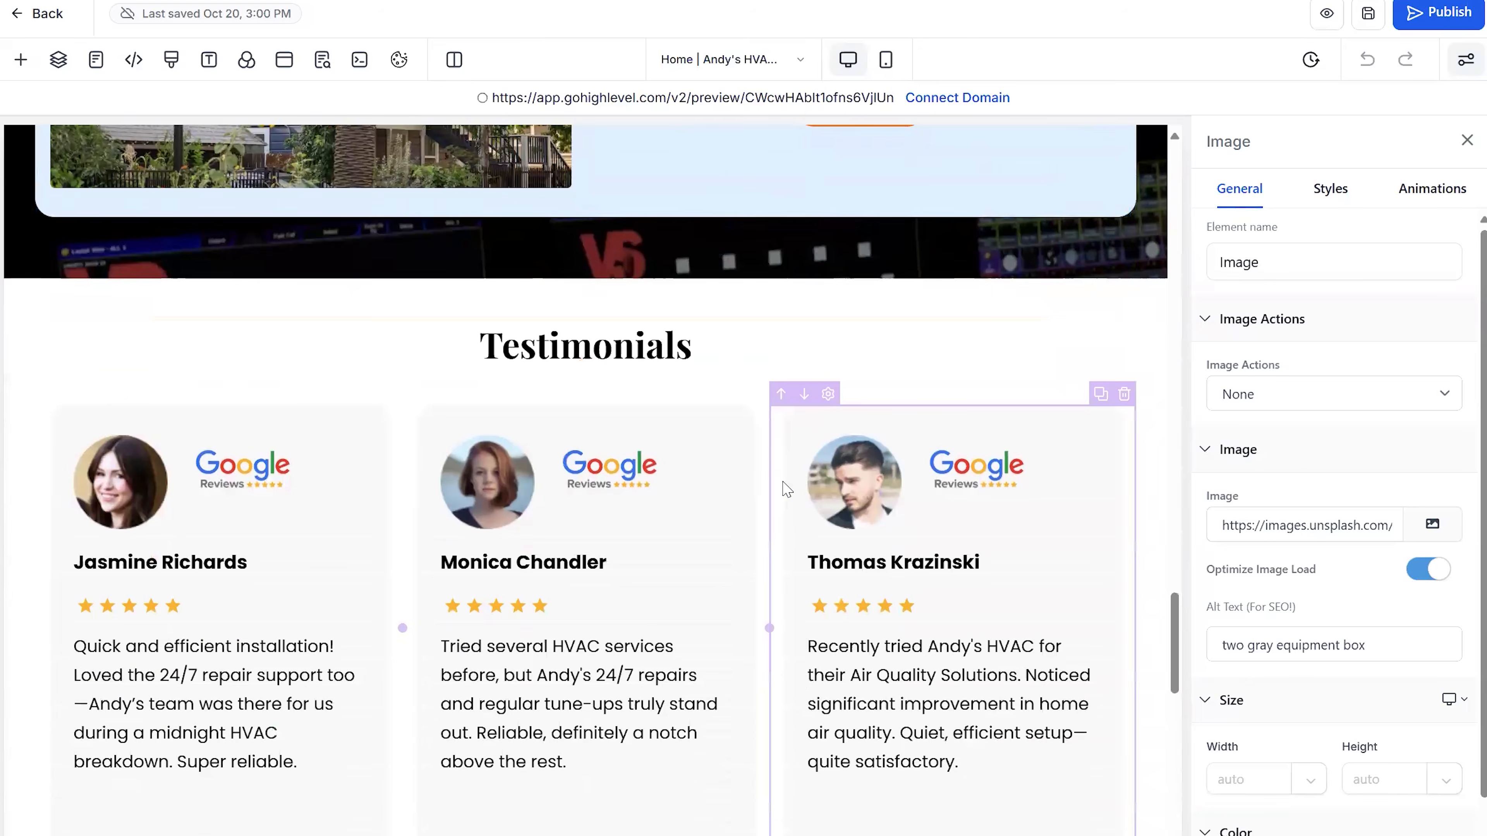
scroll(243, 467, "down", 1)
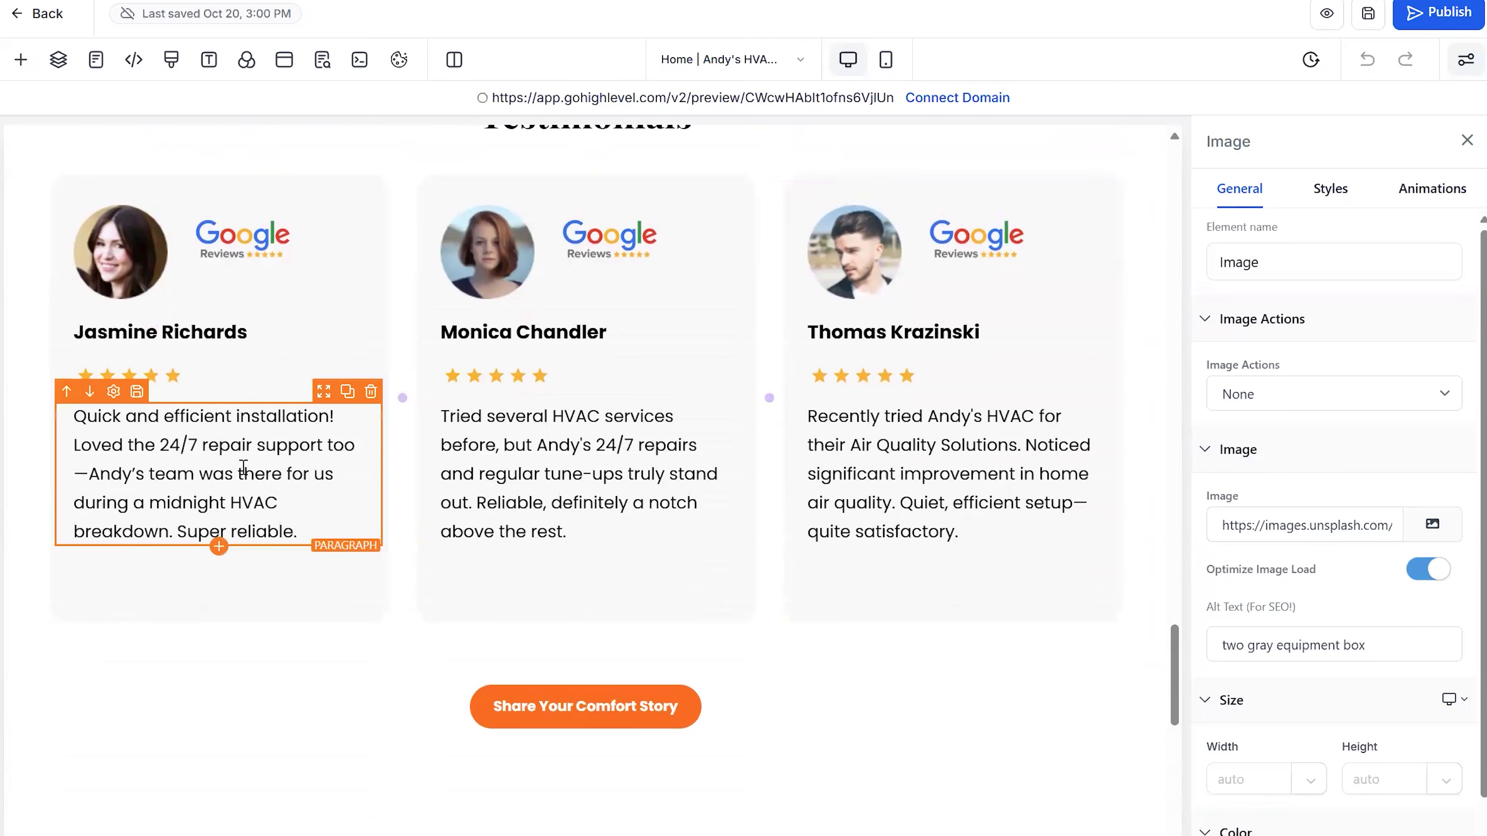
scroll(627, 470, "down", 8)
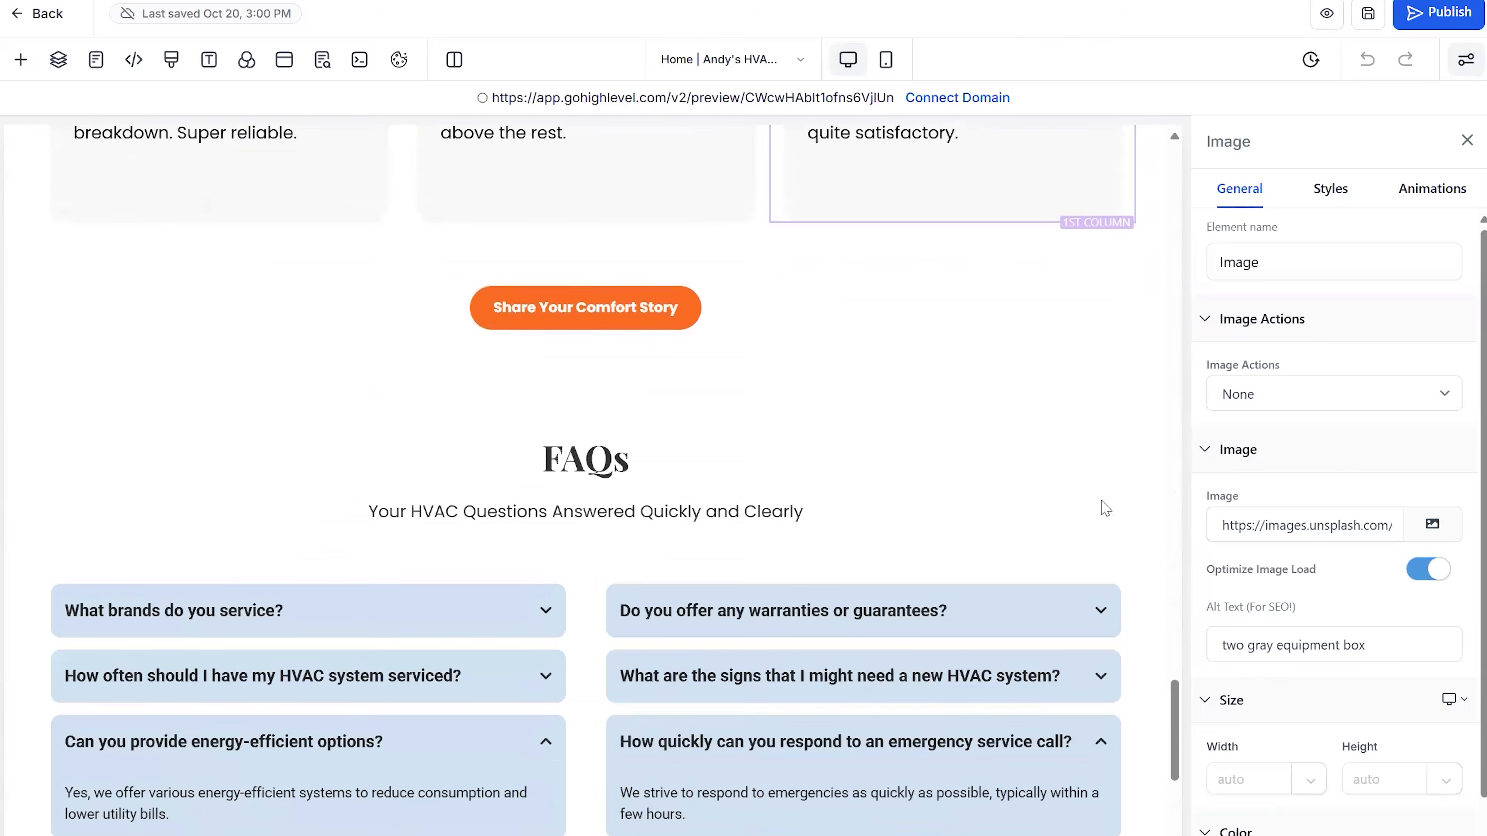
scroll(1104, 510, "down", 6)
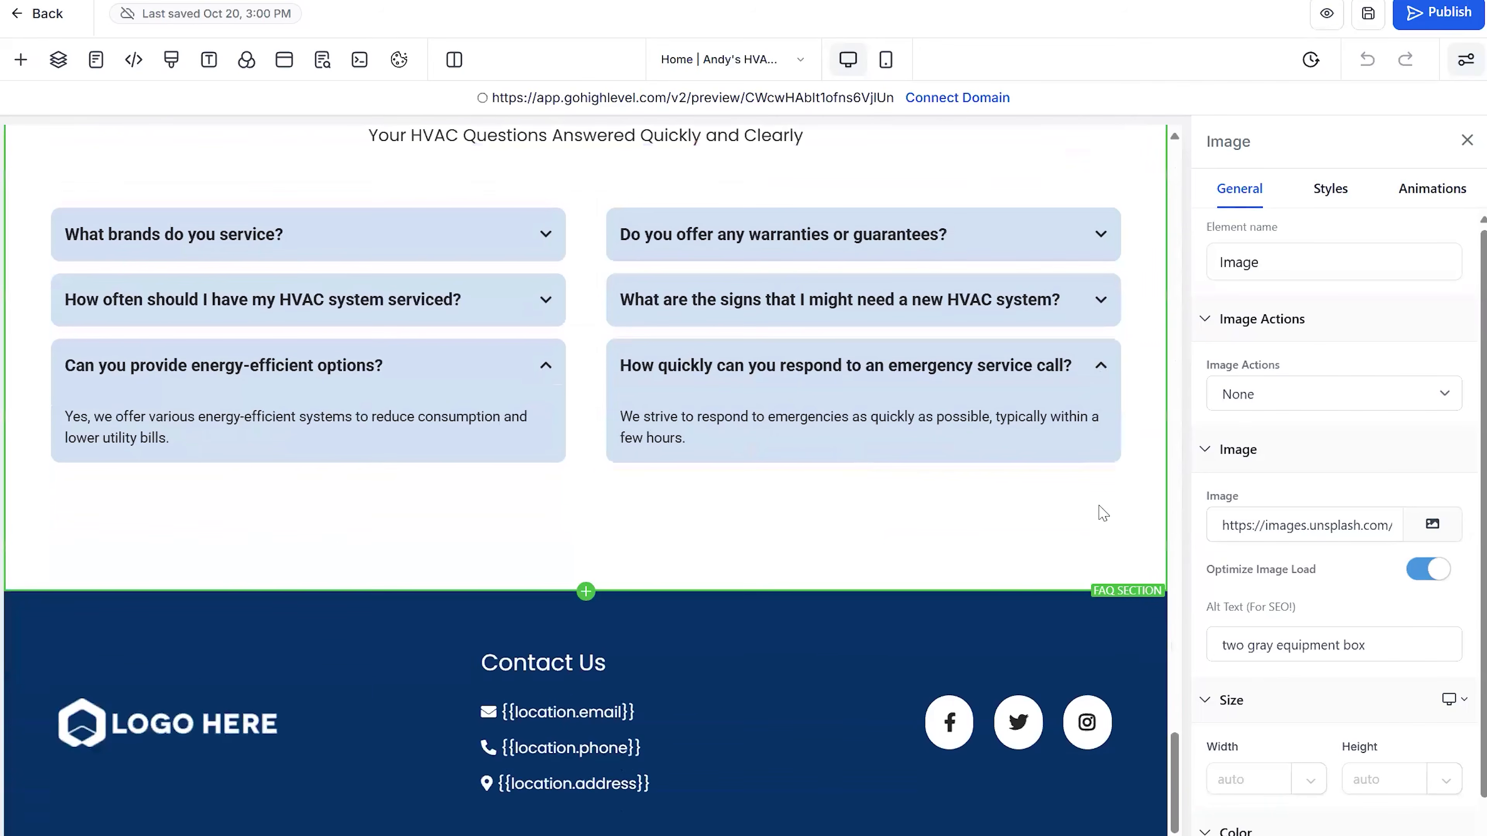
scroll(1102, 513, "up", 20)
scroll(1094, 497, "up", 20)
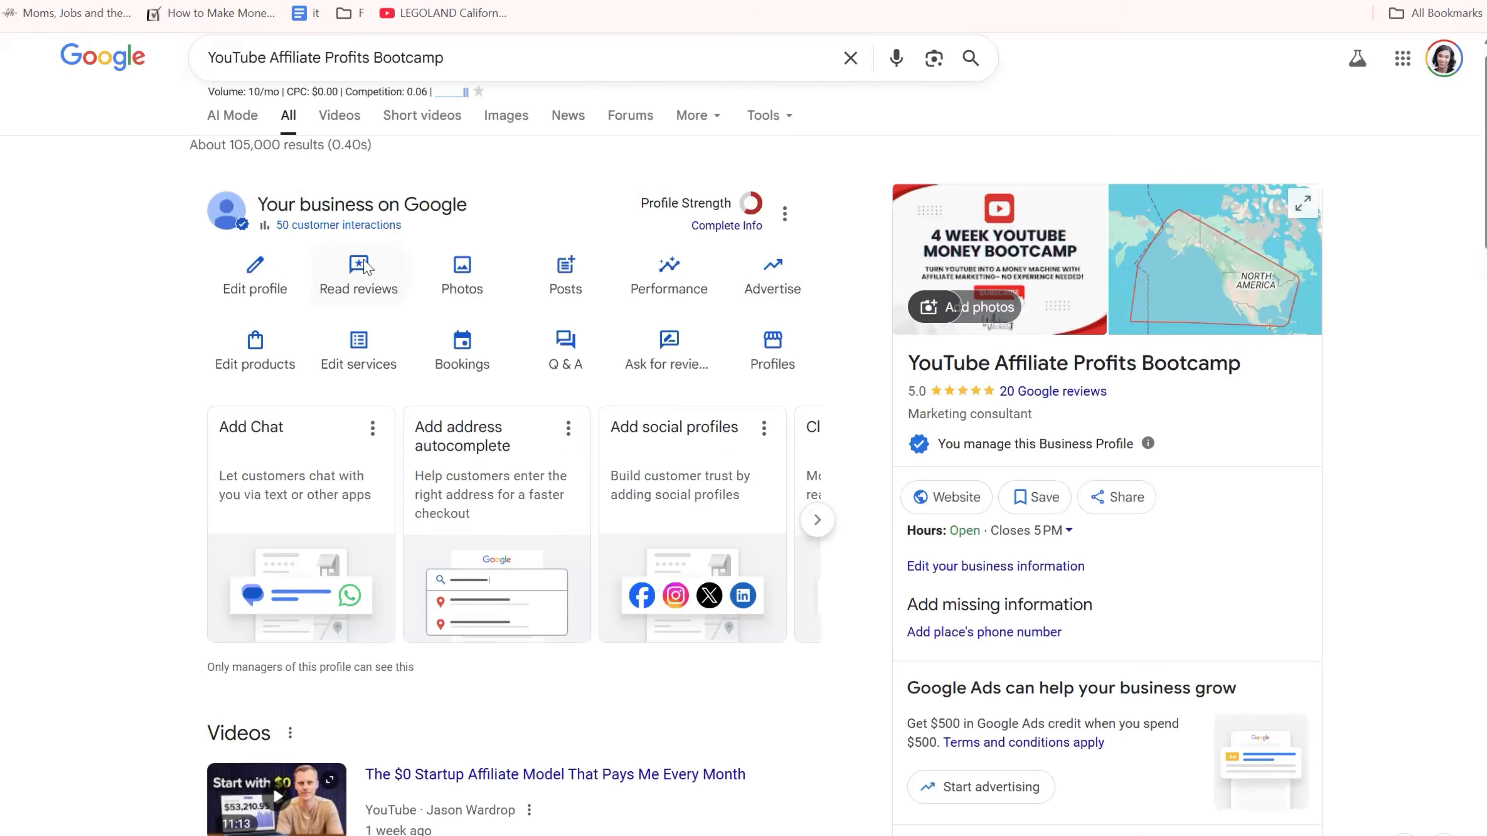
Open the YouTube Affiliate Profits Bootcamp reviews on Google, expand the owner's reply to the newest review and read through further replies
left_click(358, 276)
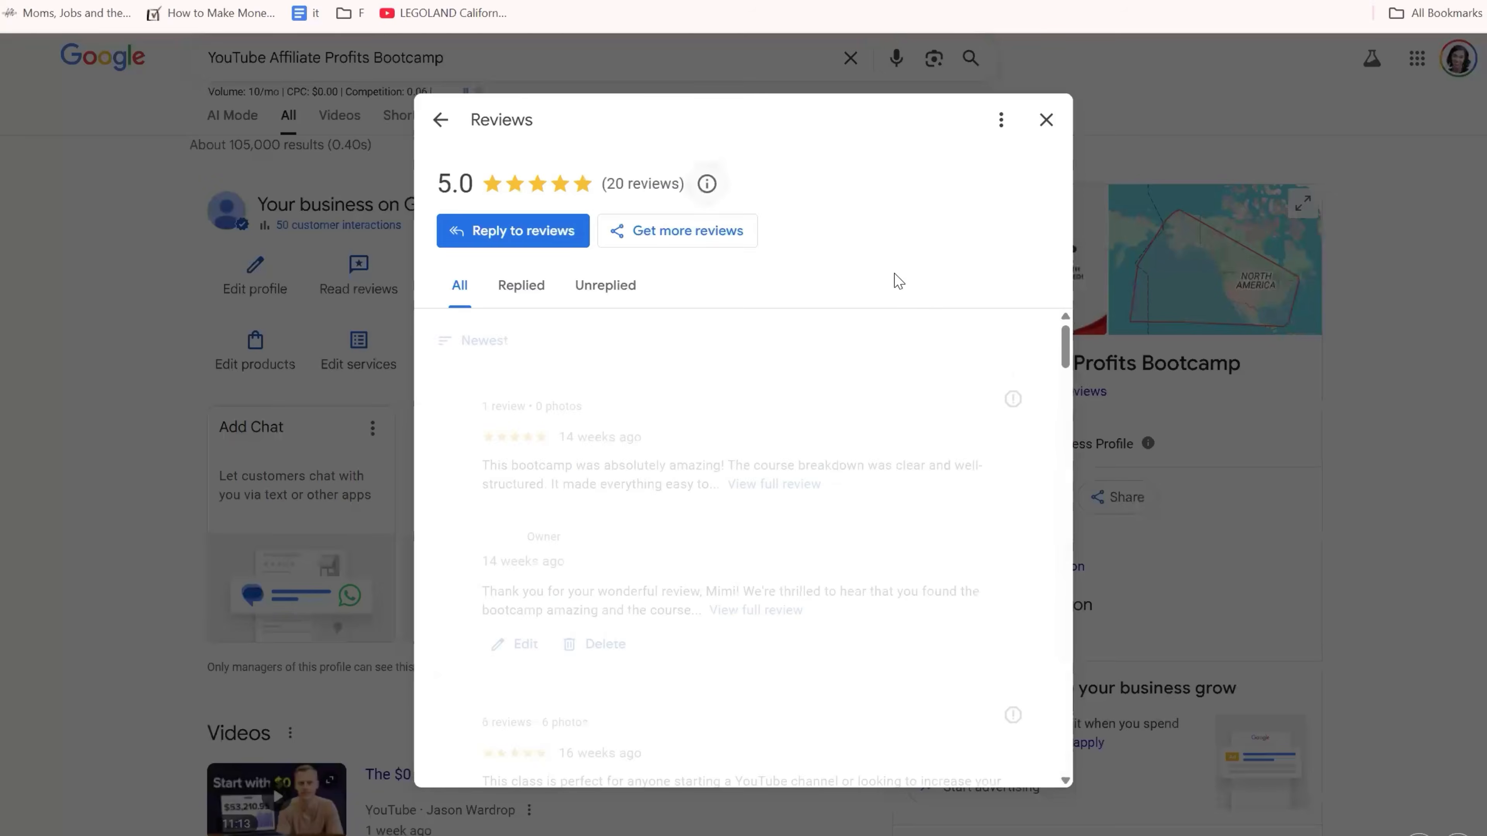
scroll(788, 448, "down", 2)
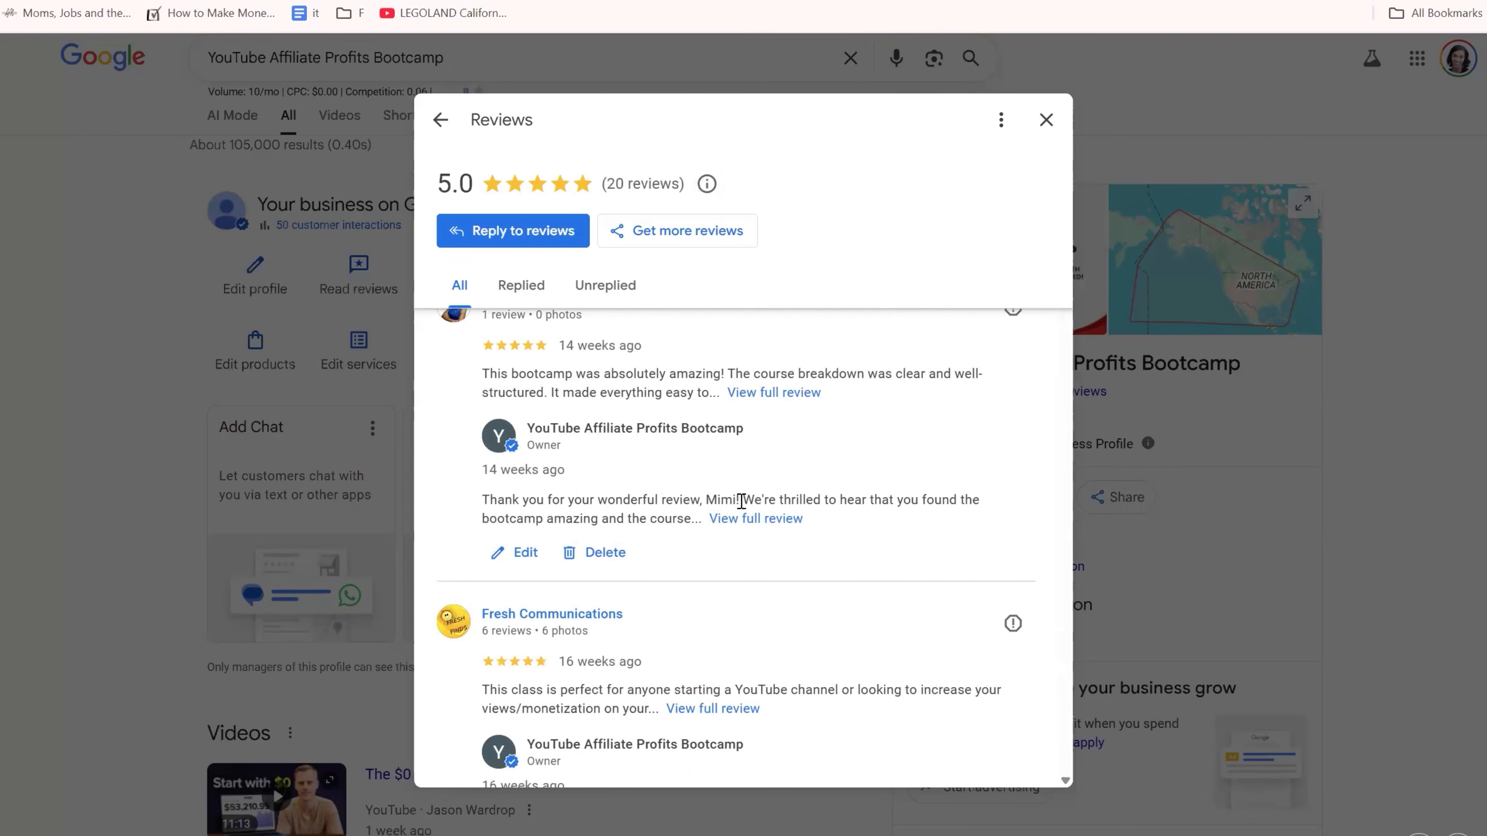
left_click(742, 520)
scroll(721, 543, "down", 2)
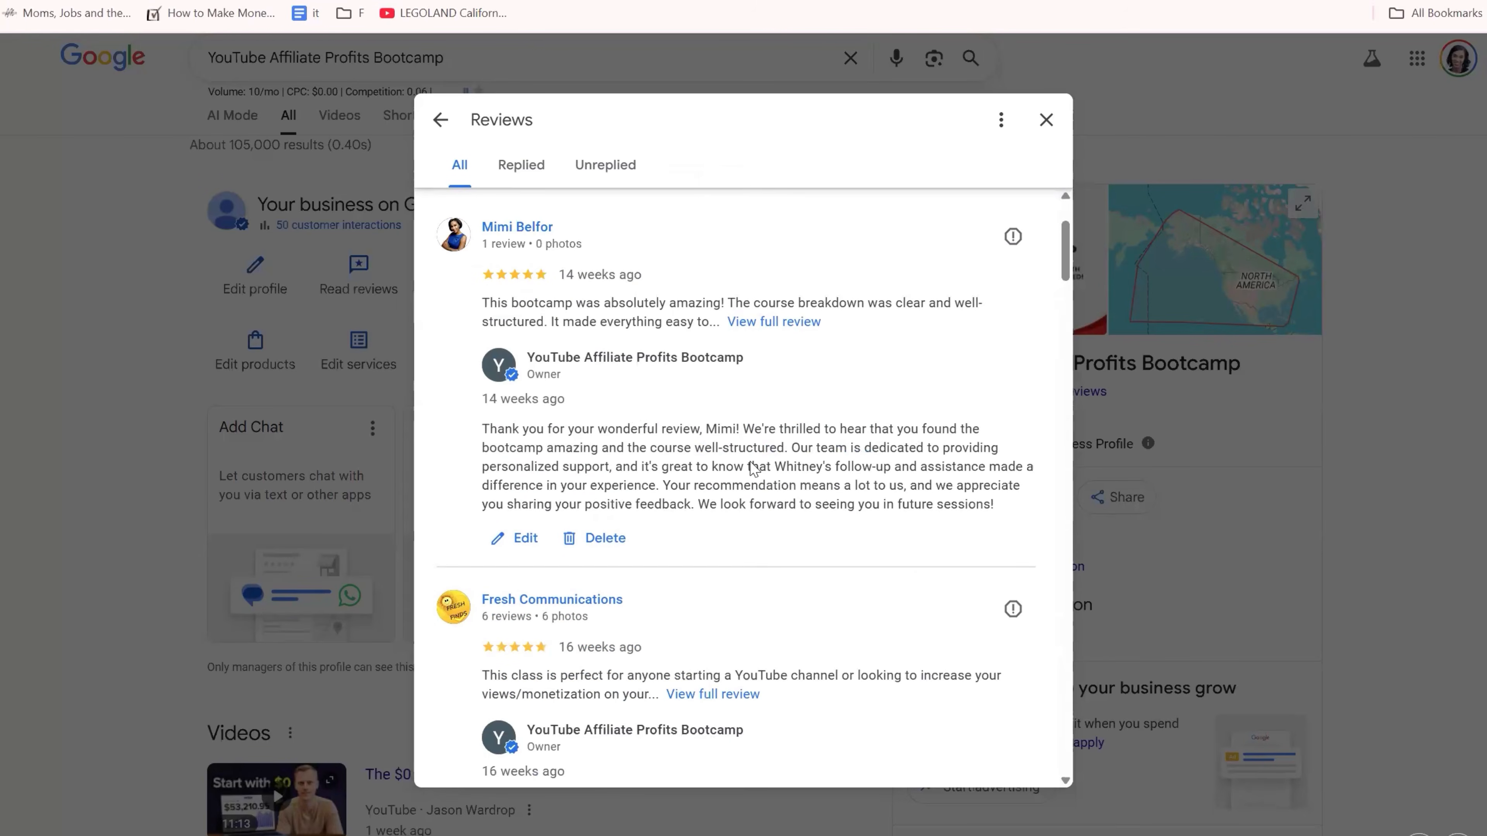
scroll(753, 468, "down", 8)
scroll(716, 472, "down", 4)
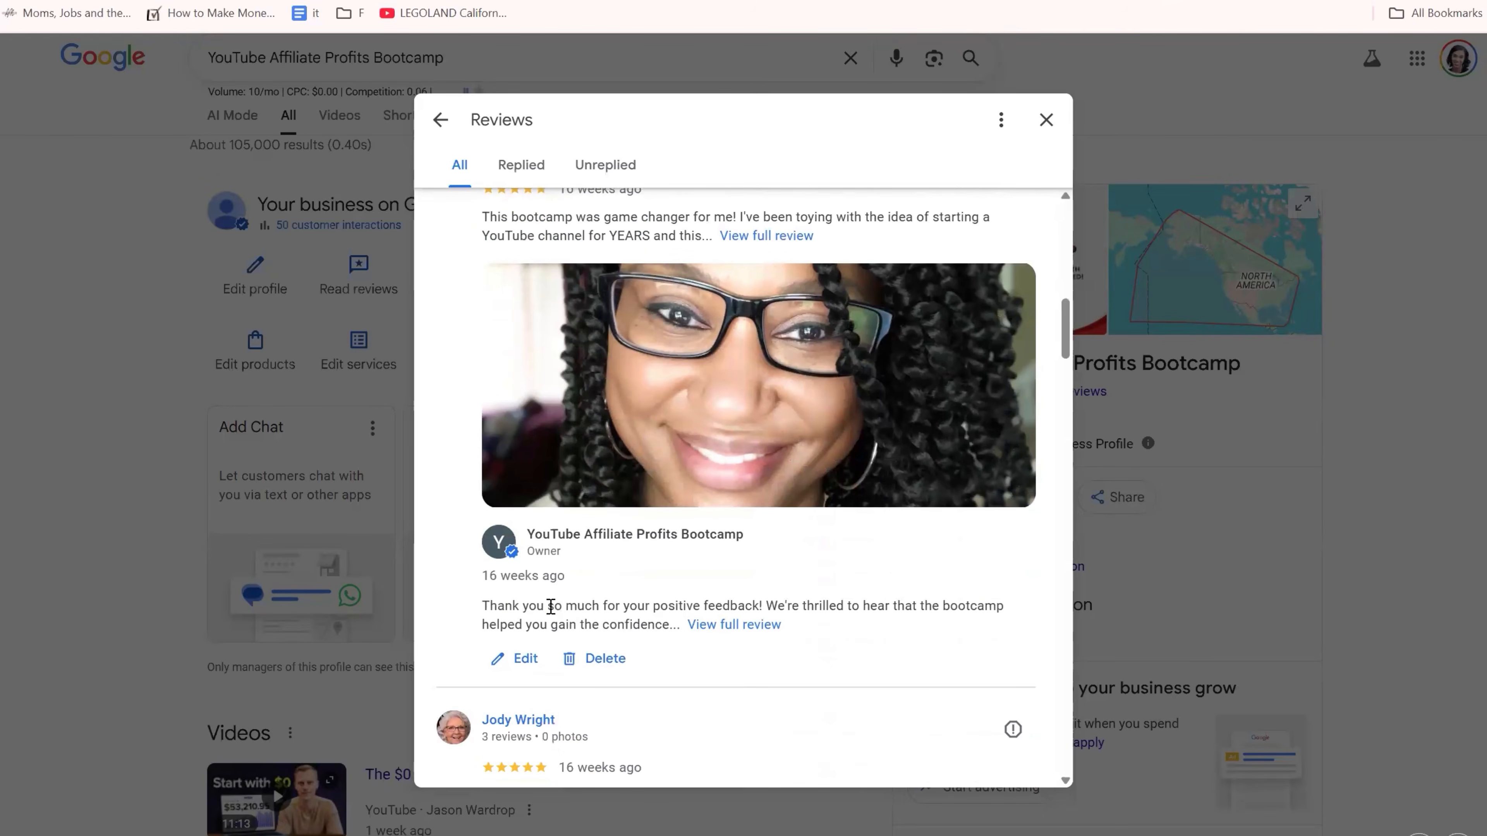
scroll(799, 579, "down", 5)
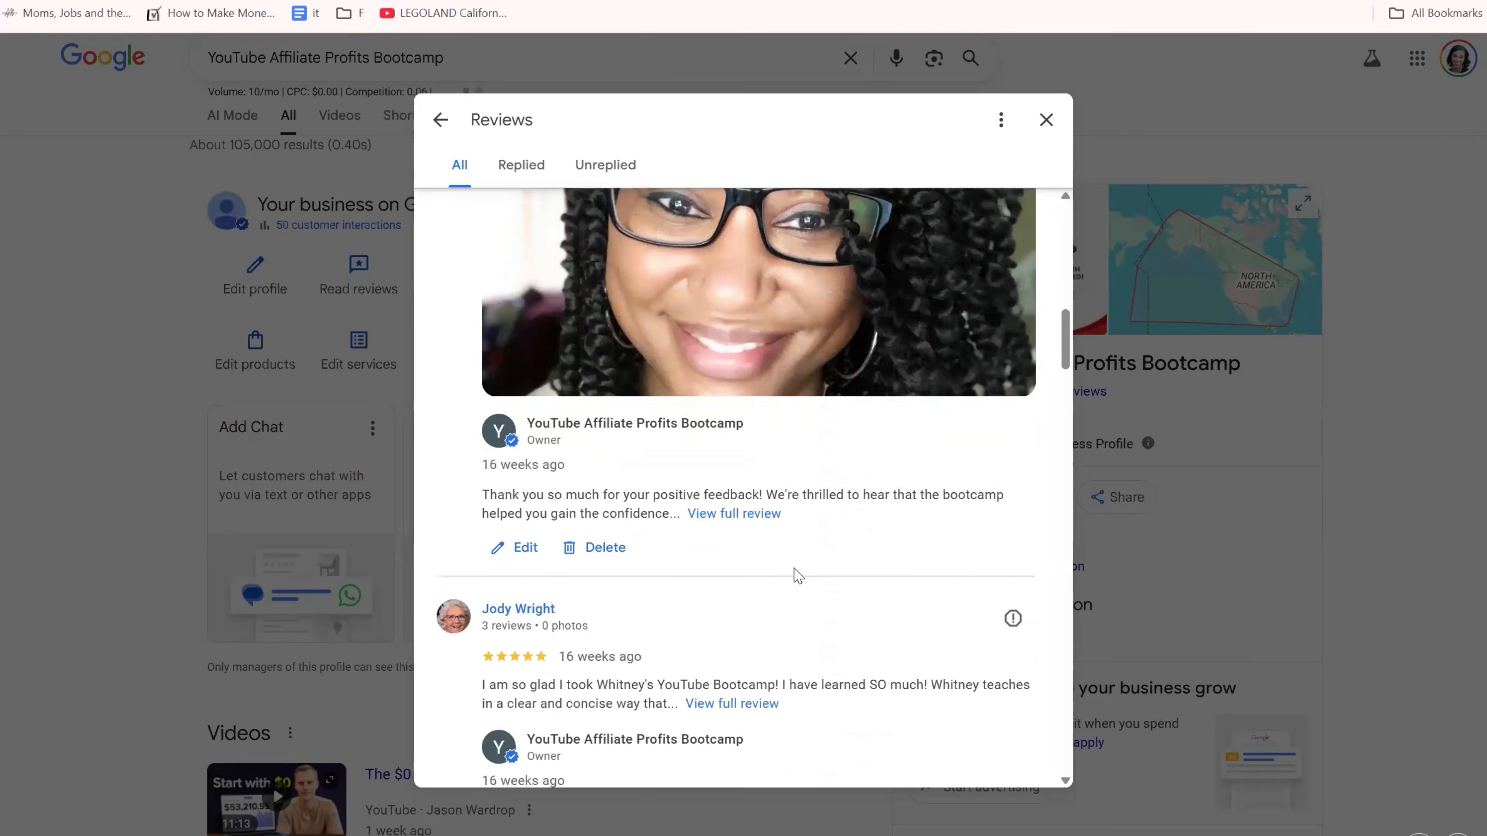